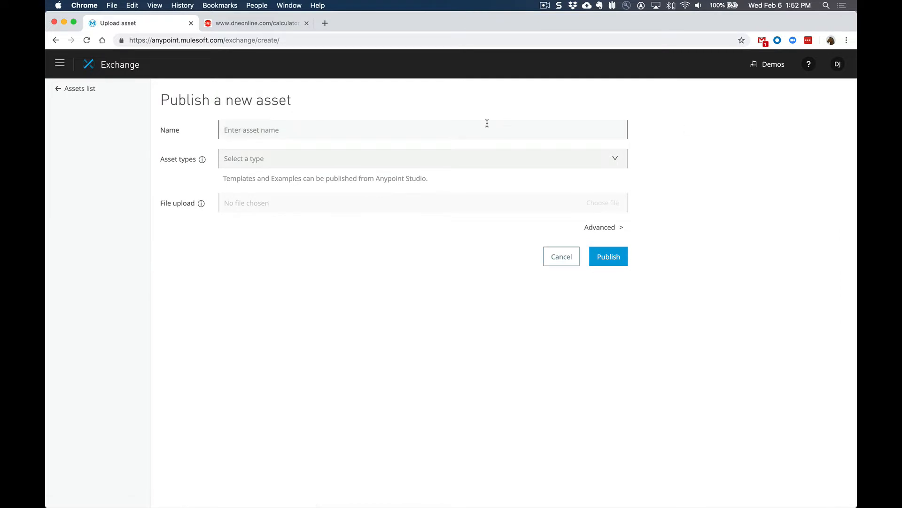
Name the new asset "Calculator SOAP API" and set its asset type to SOAP API - WSDL
type("Calculator SOAP API")
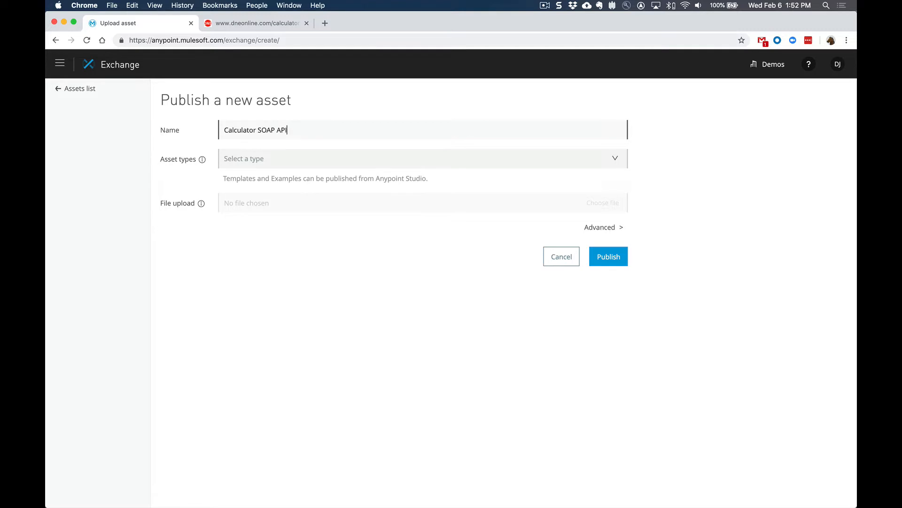
left_click(447, 163)
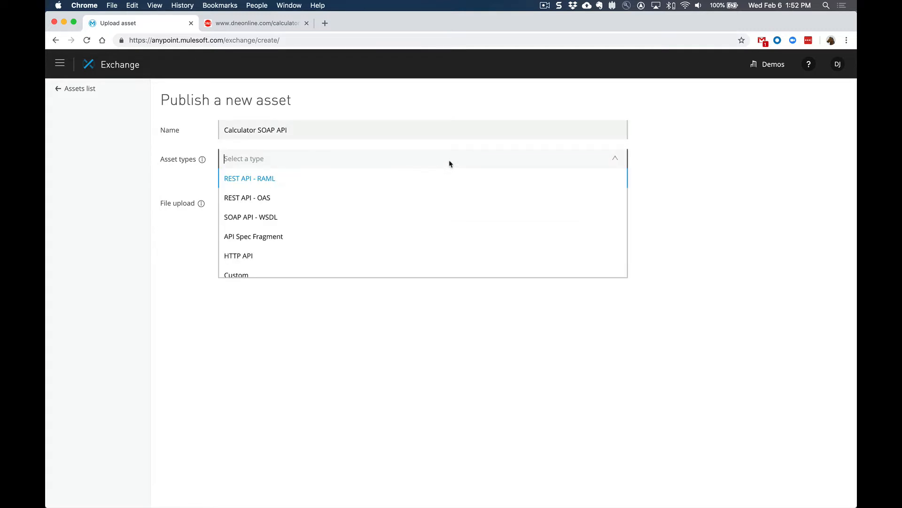
left_click(310, 218)
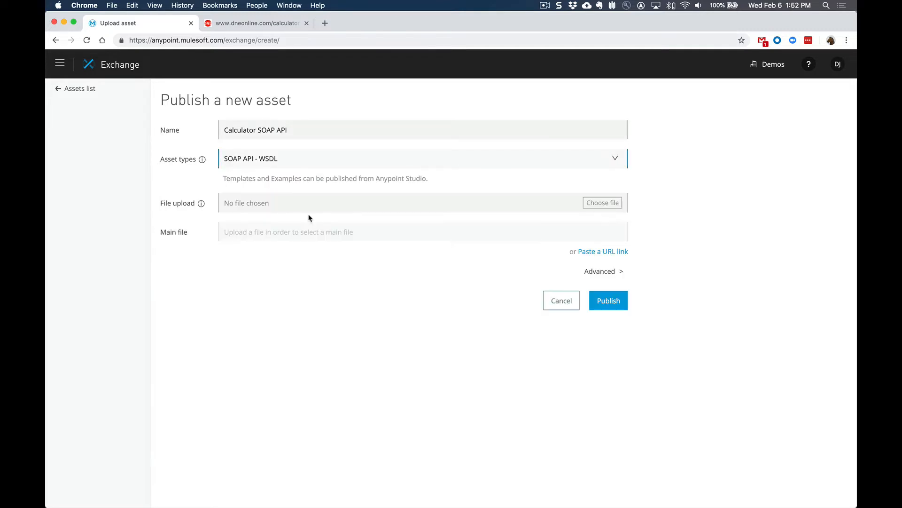
left_click(602, 252)
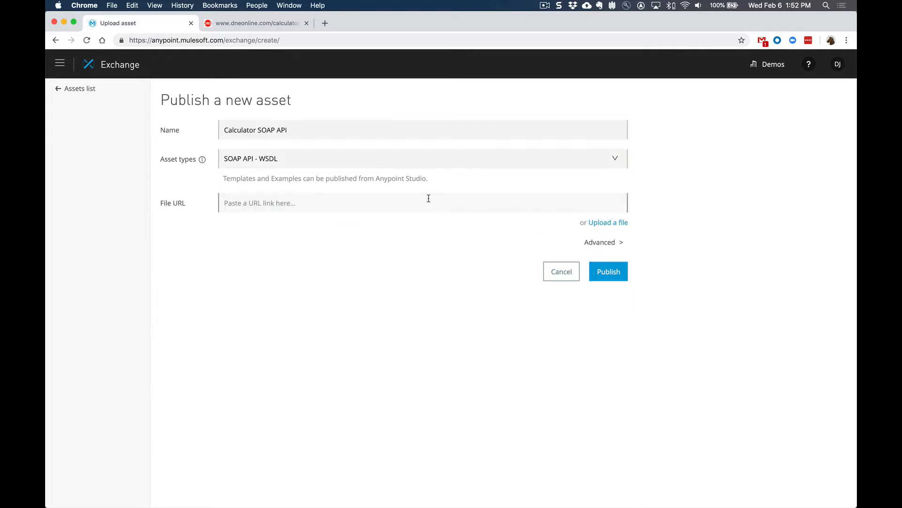
left_click(397, 201)
type("http://www.dneonline.com/calculator.asmx?wsdl")
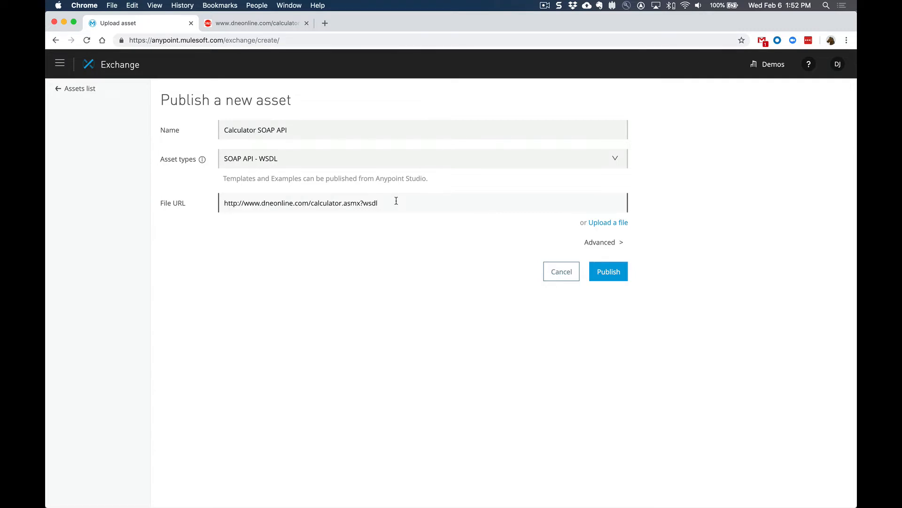
left_click(613, 275)
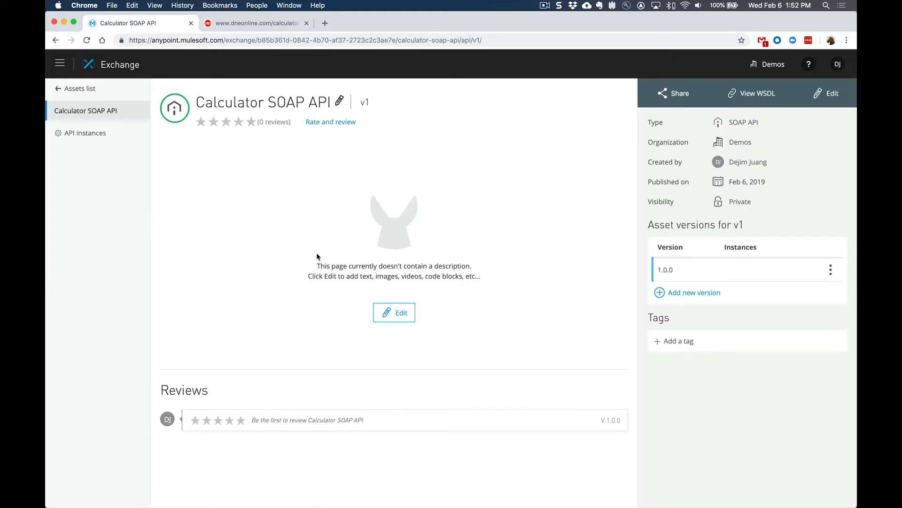
Browse the assets provided by MuleSoft and the Demos (master) assets, and view the Calculator SOAP API page
left_click(79, 89)
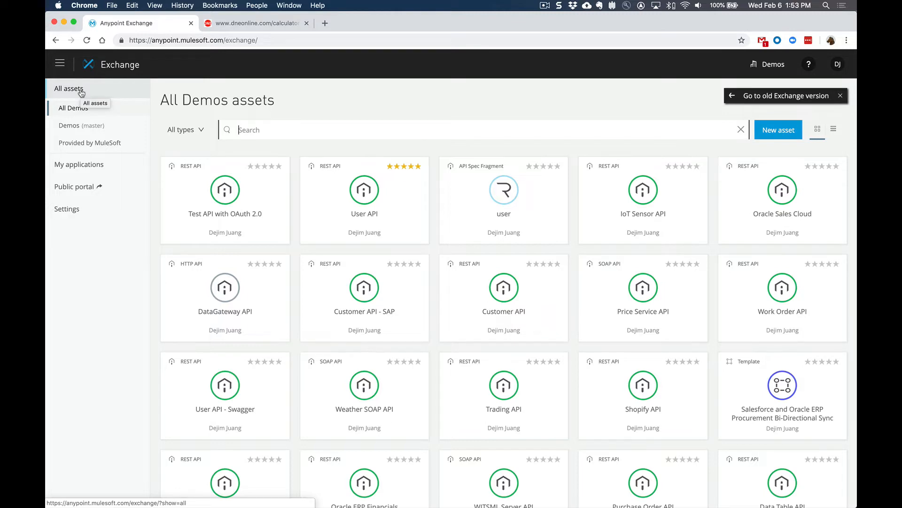
left_click(92, 143)
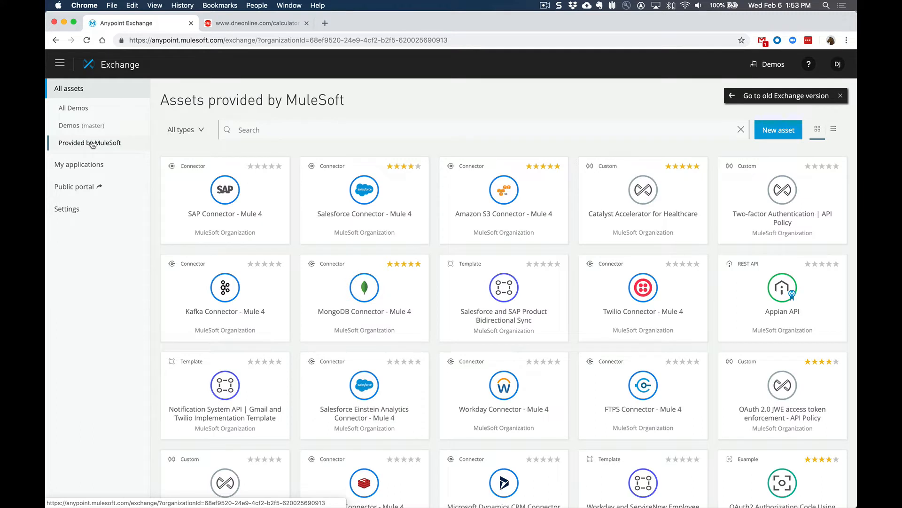
left_click(81, 128)
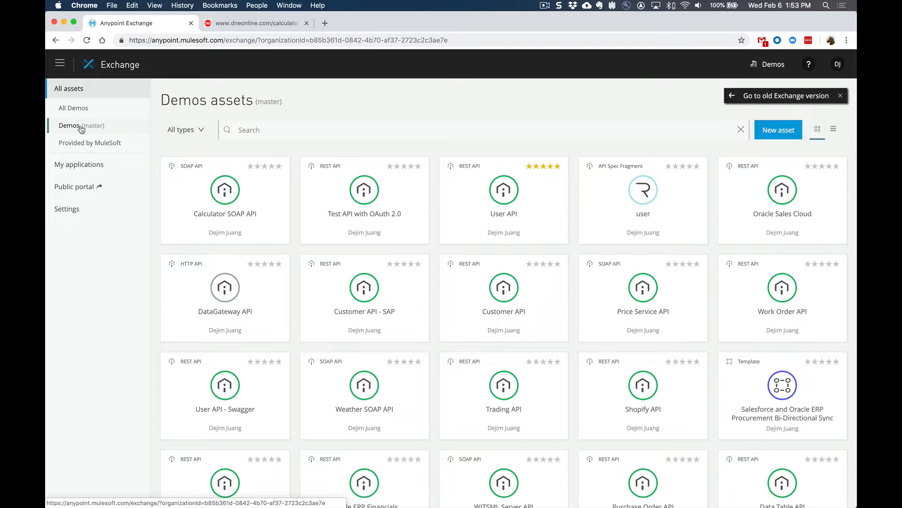
left_click(233, 201)
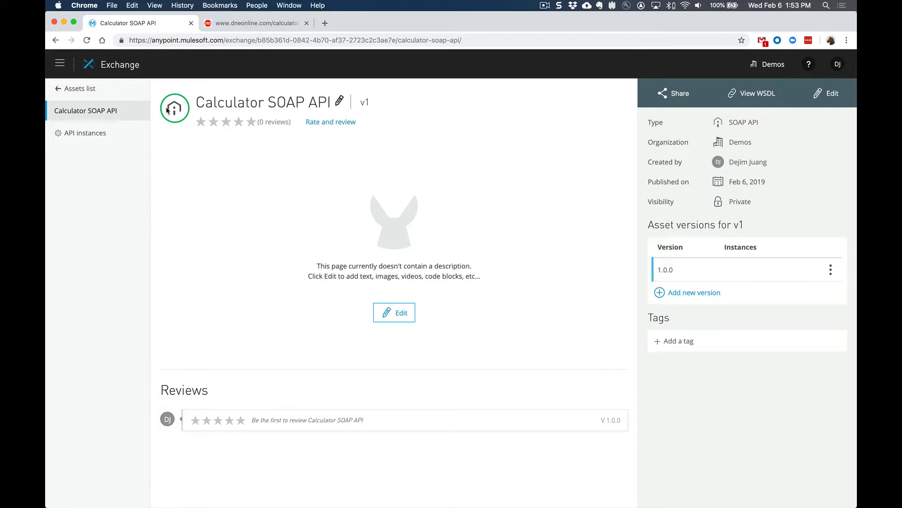
Switch to API Manager and start managing an API from Exchange, choosing Calculator SOAP API as the API
left_click(64, 69)
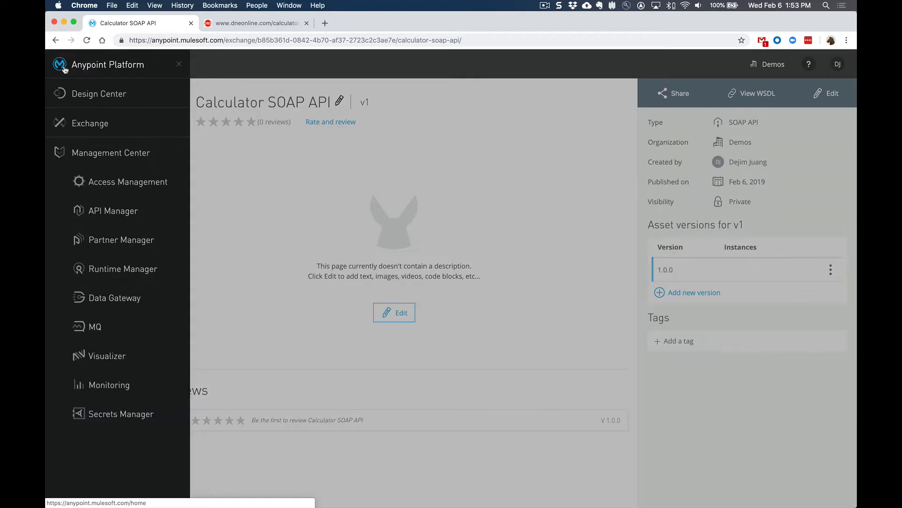
left_click(114, 216)
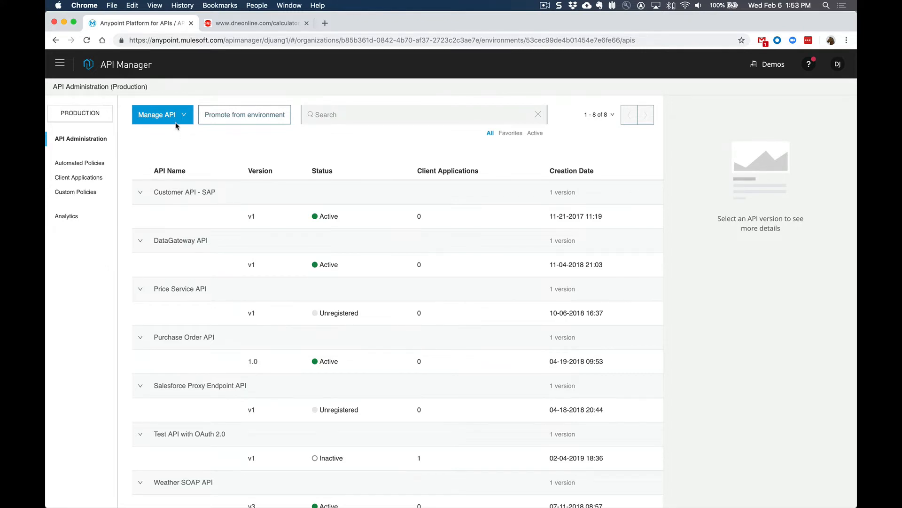
left_click(172, 117)
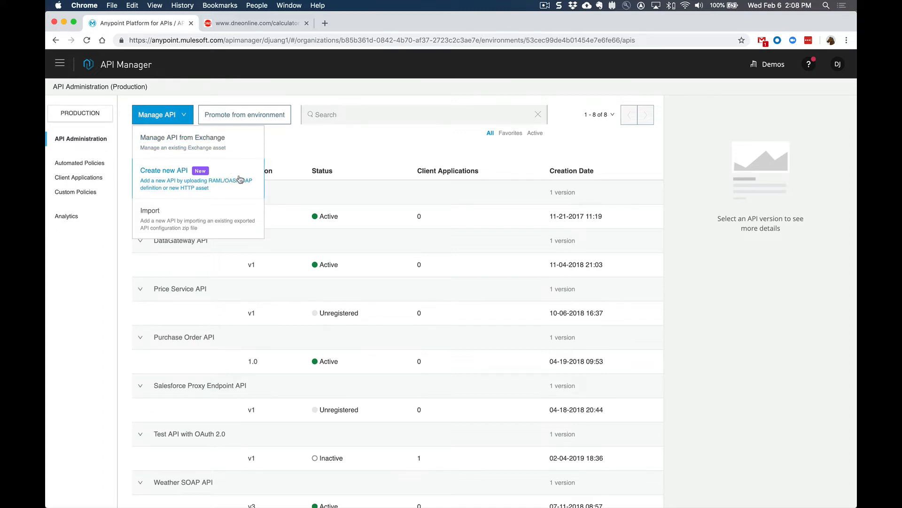
left_click(230, 148)
left_click(305, 177)
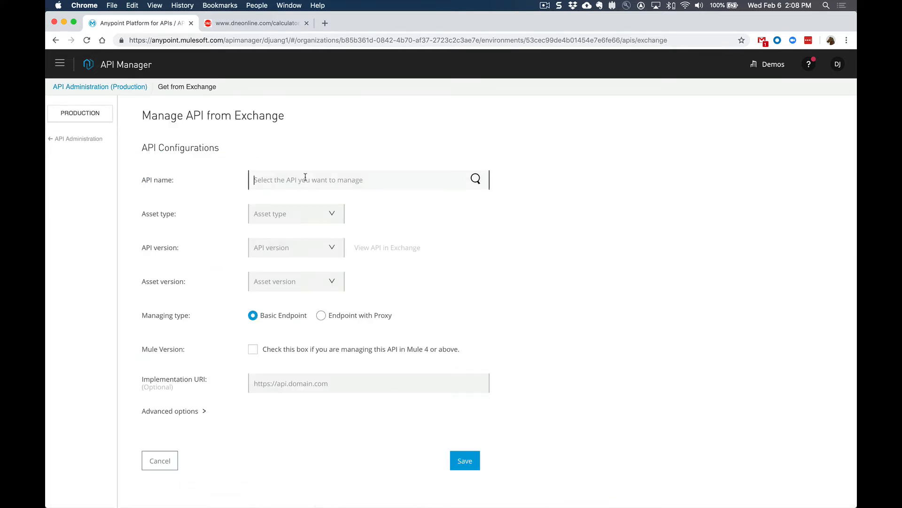
type("Calc")
left_click(308, 199)
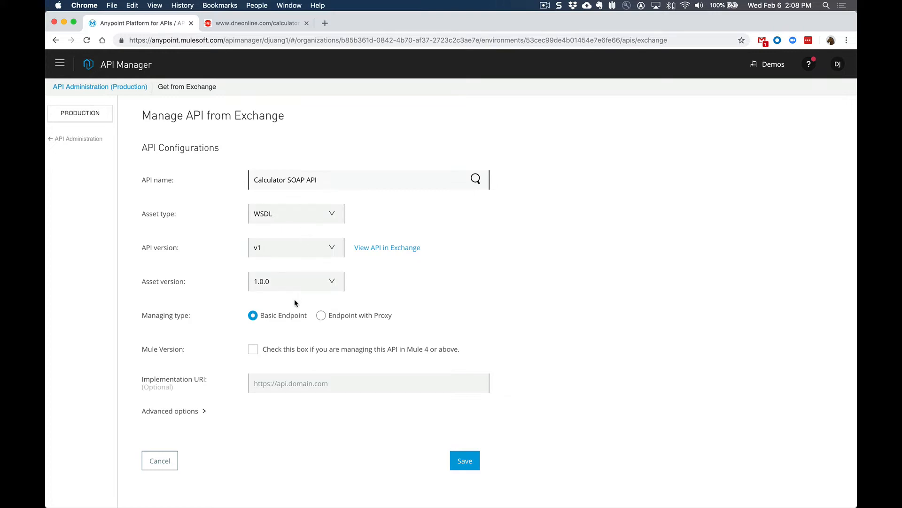
Set the managing type to Endpoint with Proxy and mark the API as managed in Mule 4 or above
scroll(296, 303, "down", 1)
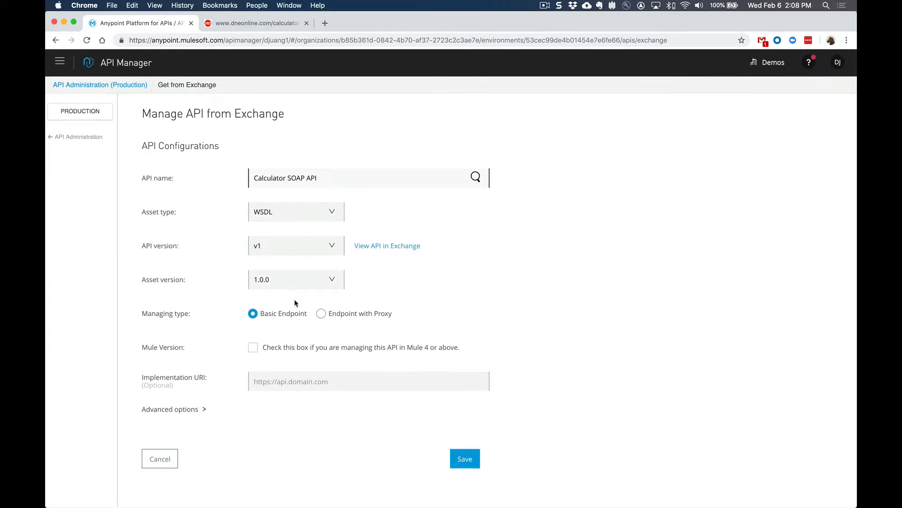
left_click(322, 316)
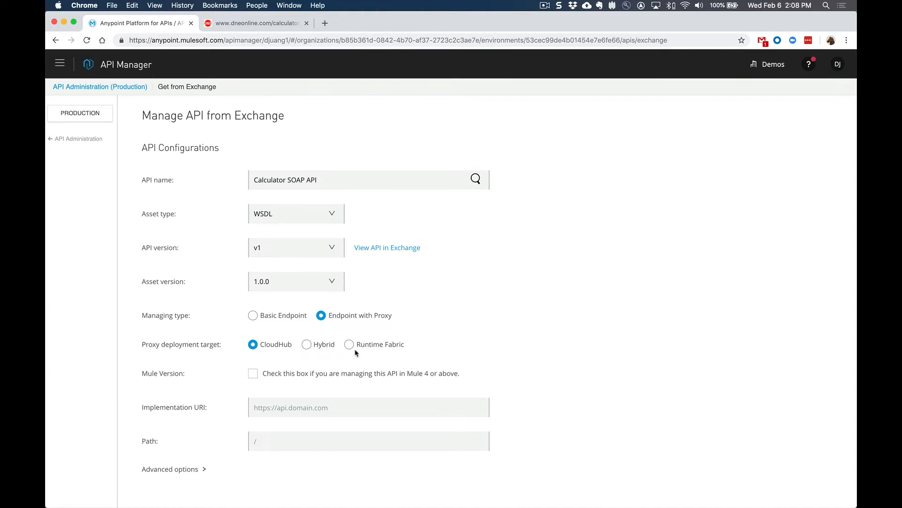
left_click(253, 374)
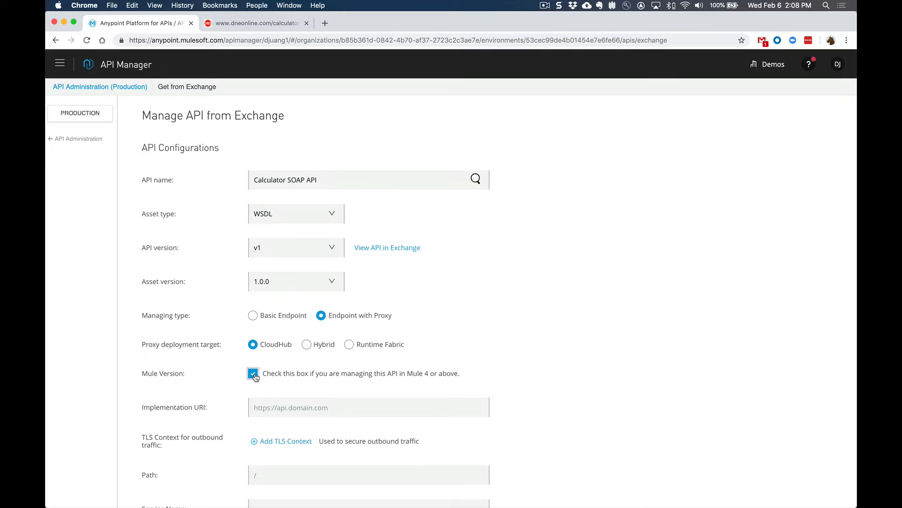
scroll(254, 376, "down", 4)
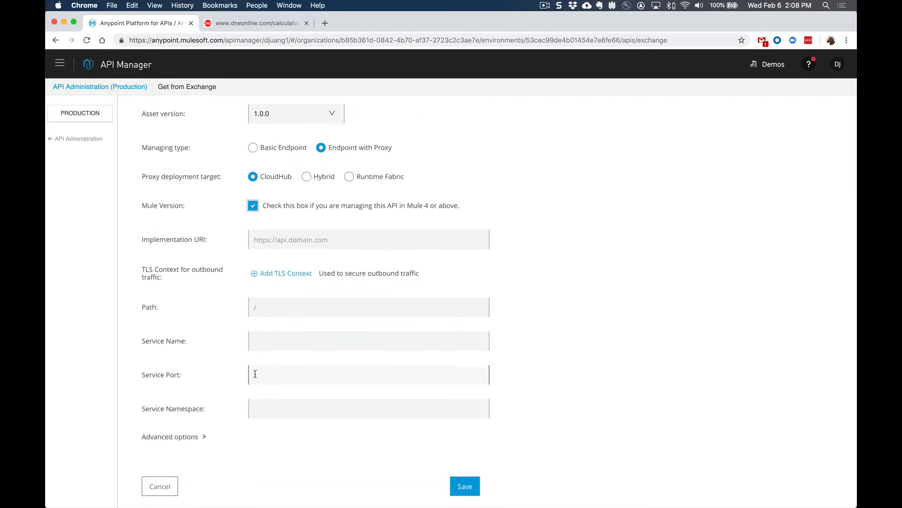
left_click(268, 21)
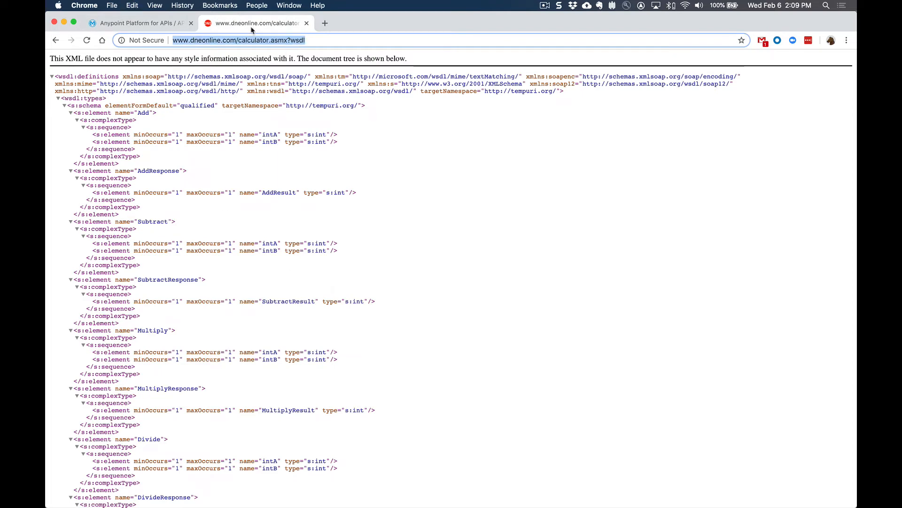
left_click(155, 23)
left_click(282, 234)
type("http://www.dneonline.com/calculator.asmx?wsdl")
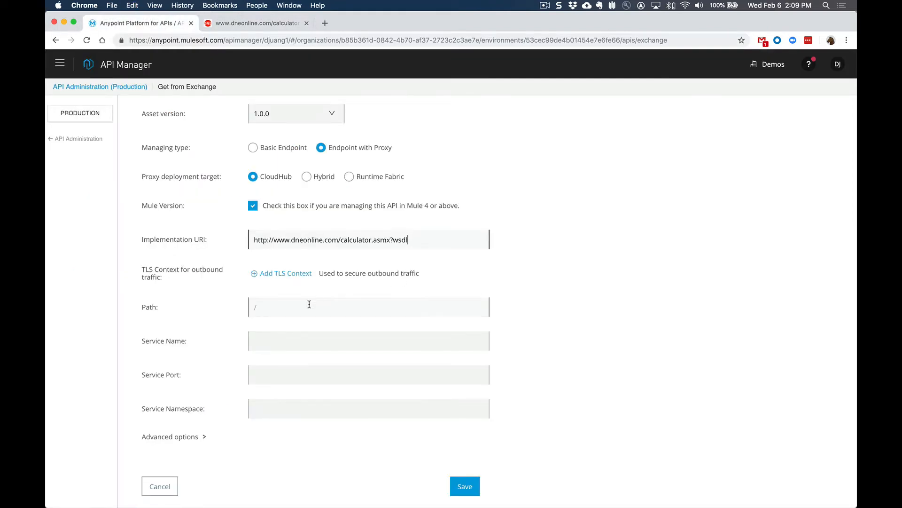
Copy the service name Calculator from the end of the WSDL document into the proxy's Service Name
left_click(289, 307)
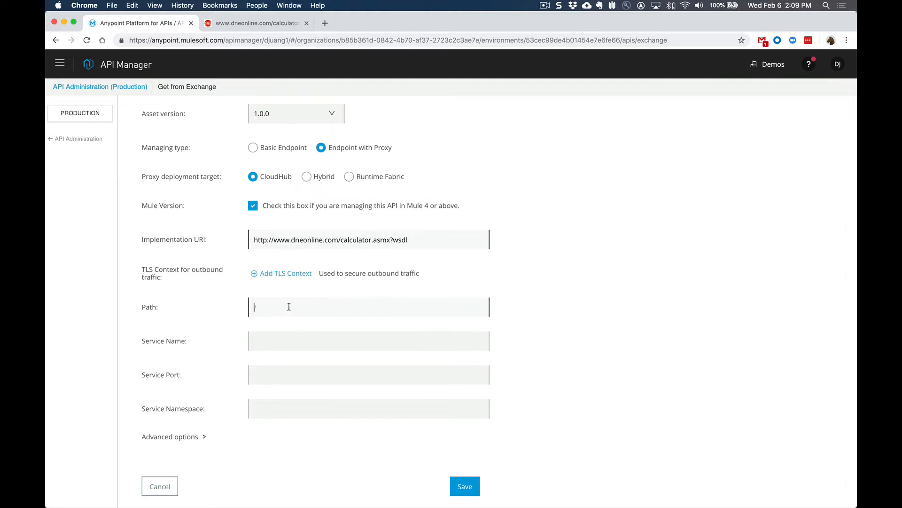
left_click(289, 339)
left_click(260, 24)
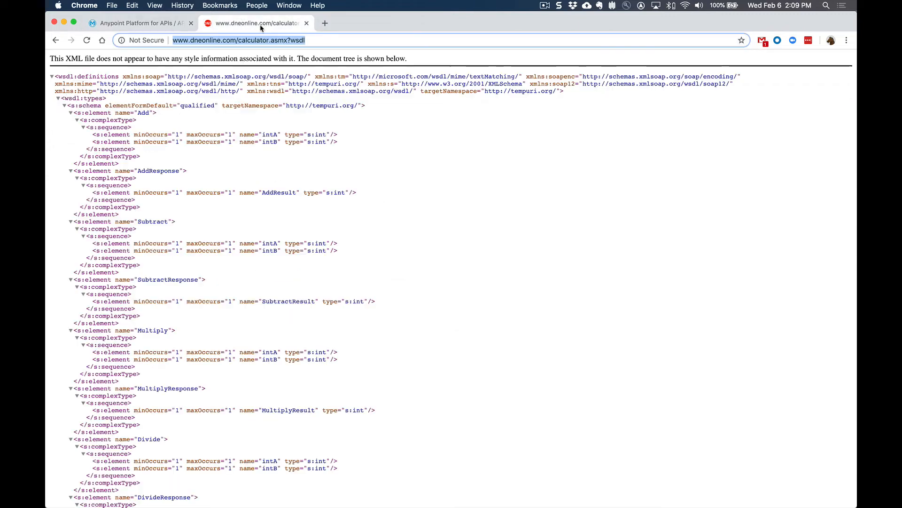
scroll(288, 202, "down", 20)
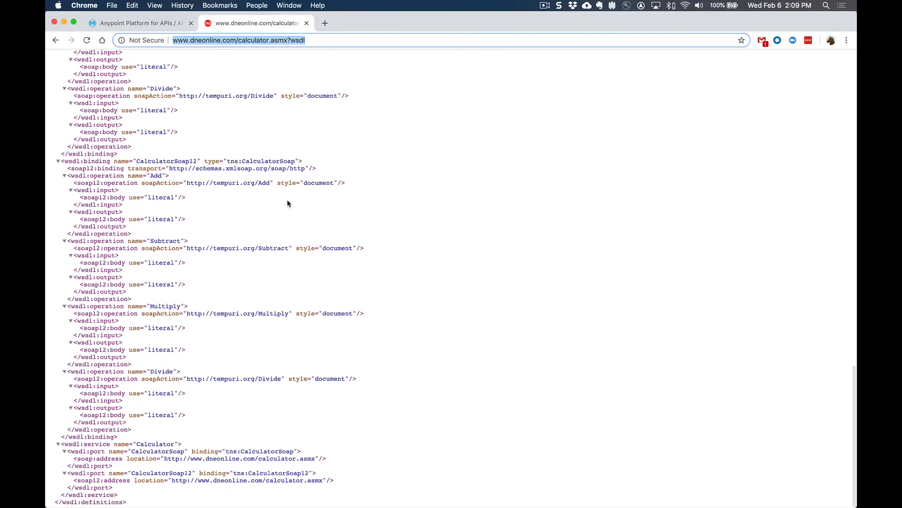
double_click(152, 445)
key("super+c")
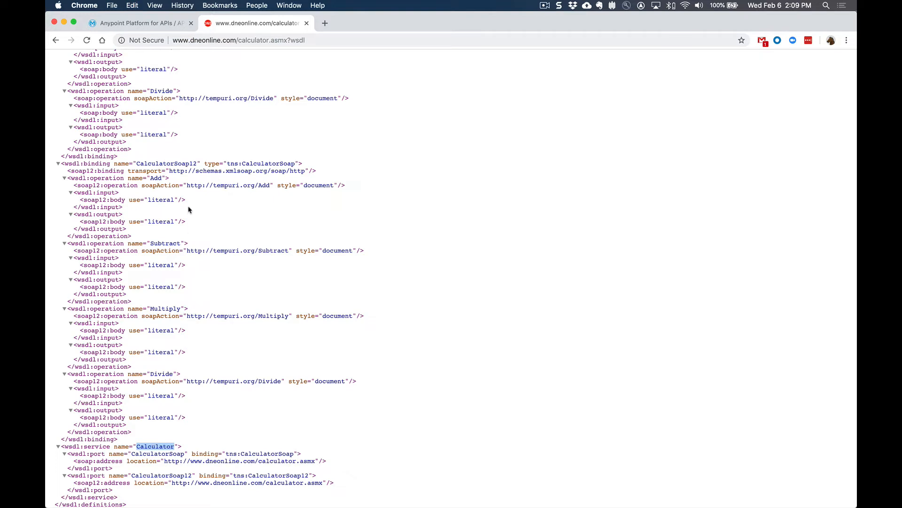
left_click(138, 24)
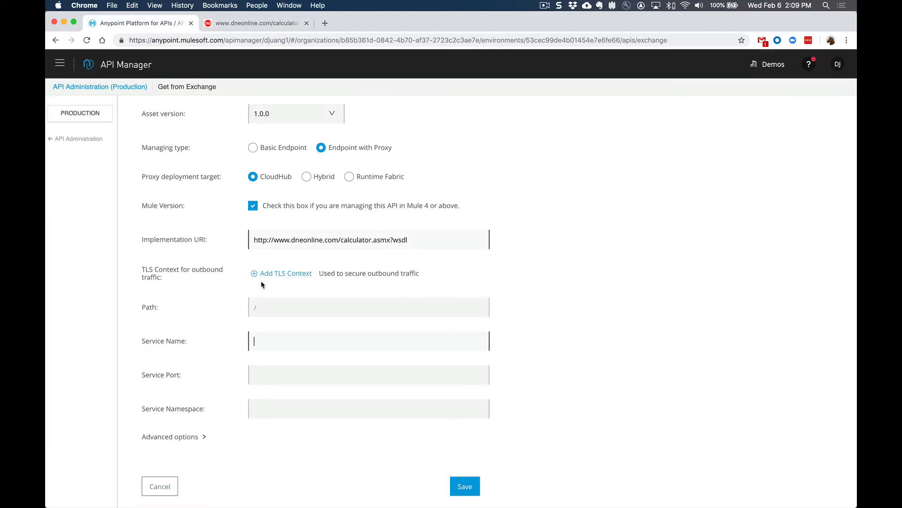
left_click(272, 336)
key("super+v")
Copy the port name CalculatorSoap from the WSDL document into the proxy's Service Port
left_click(260, 26)
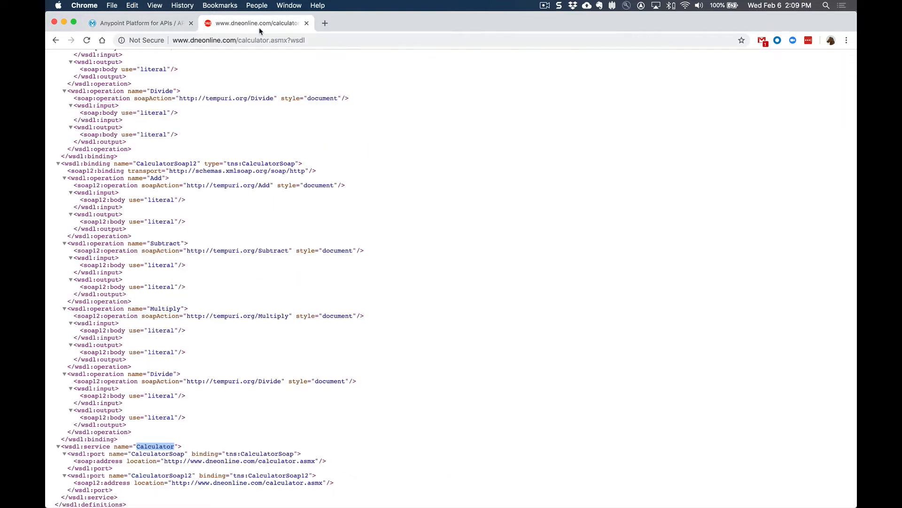
double_click(160, 454)
key("super+c")
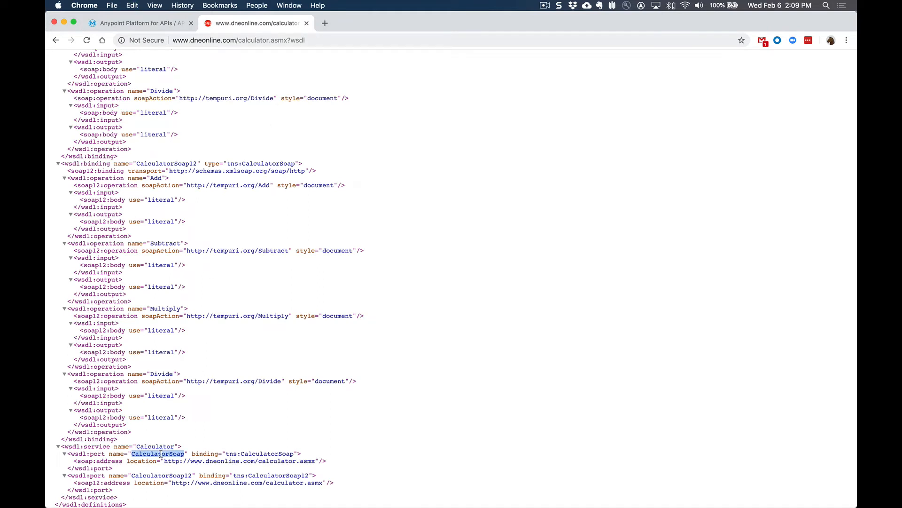
left_click(139, 23)
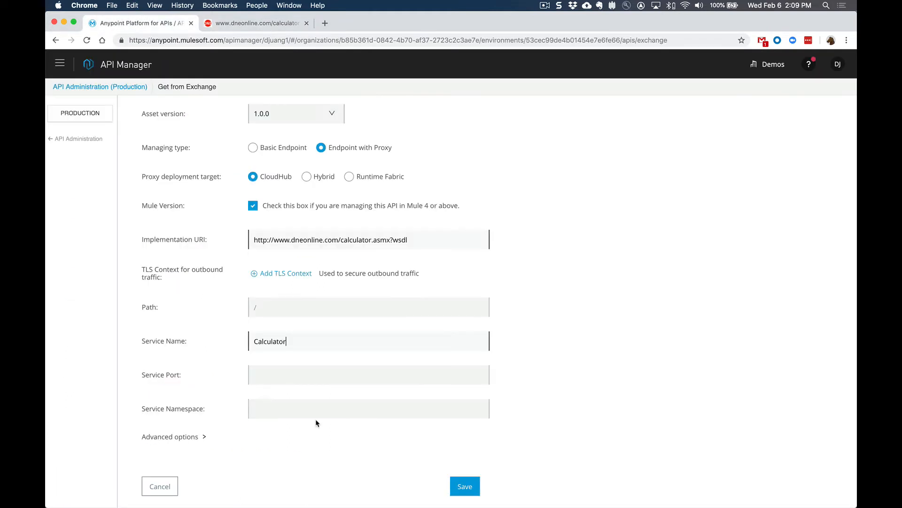
left_click(305, 379)
key("super+v")
left_click(256, 24)
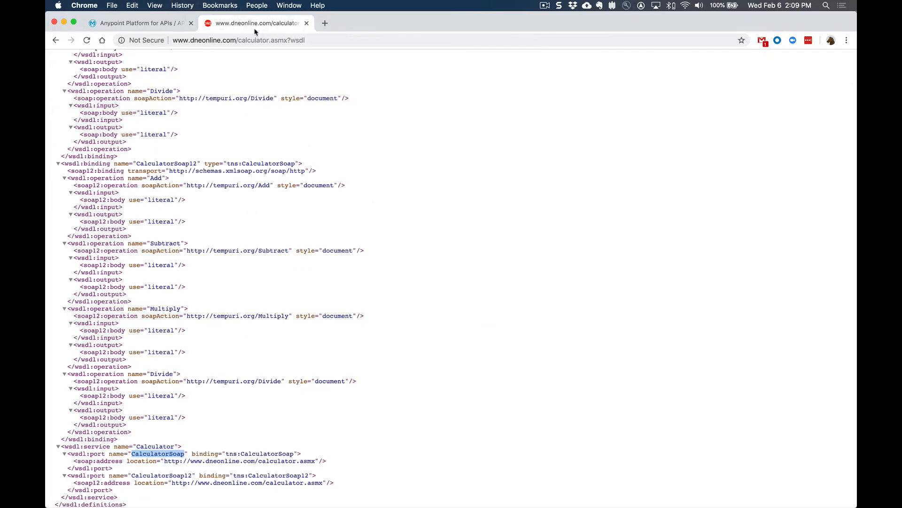
scroll(262, 206, "up", 20)
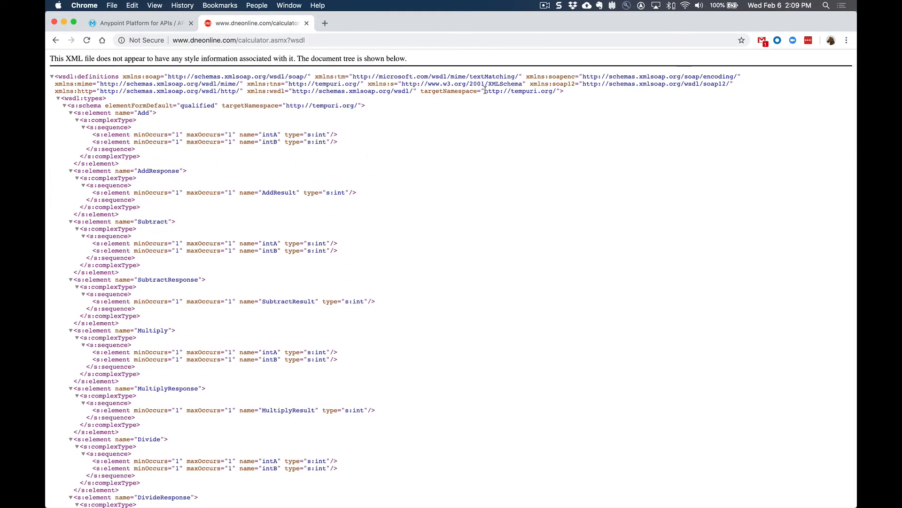
left_click_drag(485, 91, 556, 90)
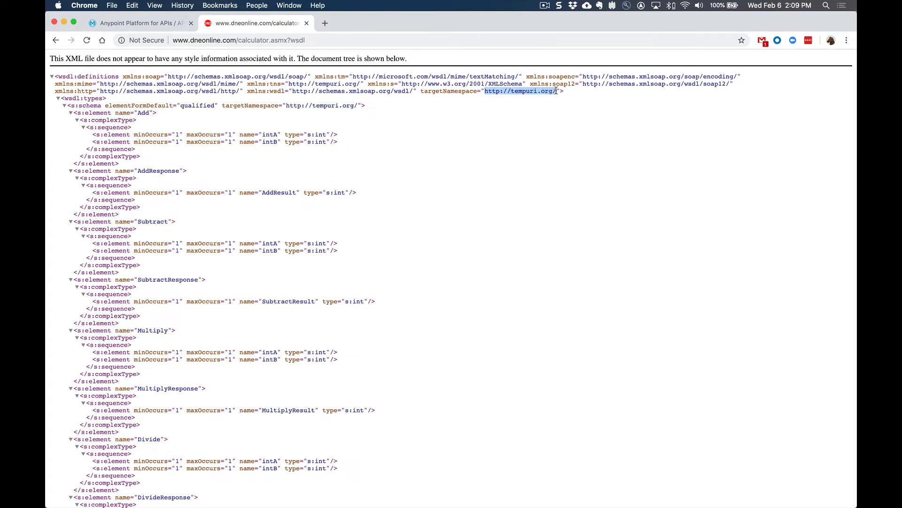
key("super+c")
left_click(136, 23)
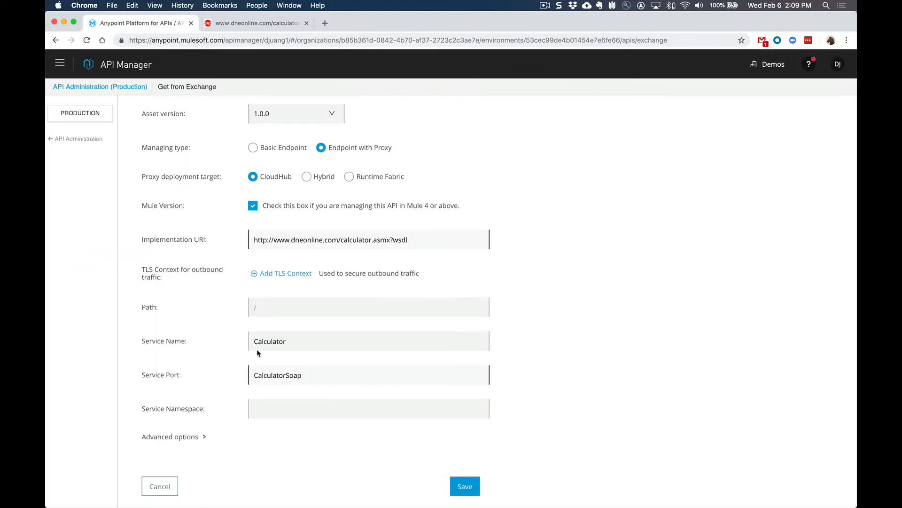
left_click(272, 406)
key("super+v")
Review the advanced options of the managed API and save the configuration
left_click(181, 437)
scroll(261, 410, "down", 4)
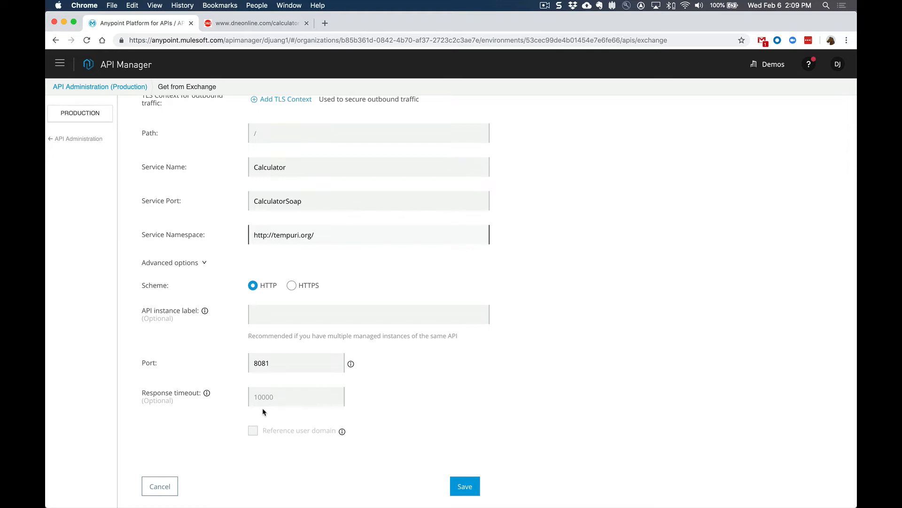
left_click(459, 483)
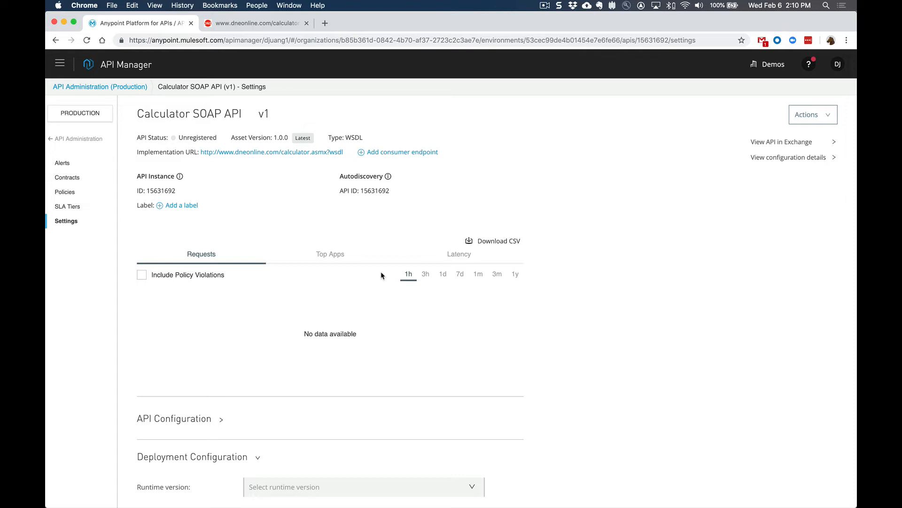
Deploy the API proxy to CloudHub with runtime version 4.1.5 and the proxy application name calculator-soap, and dismiss the deployment dialog
scroll(381, 273, "down", 4)
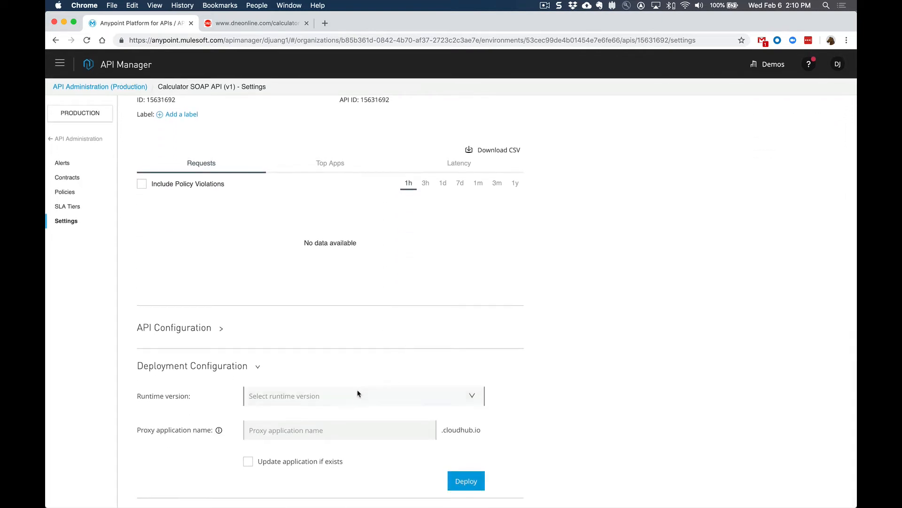
left_click(358, 397)
left_click(304, 420)
type("calc")
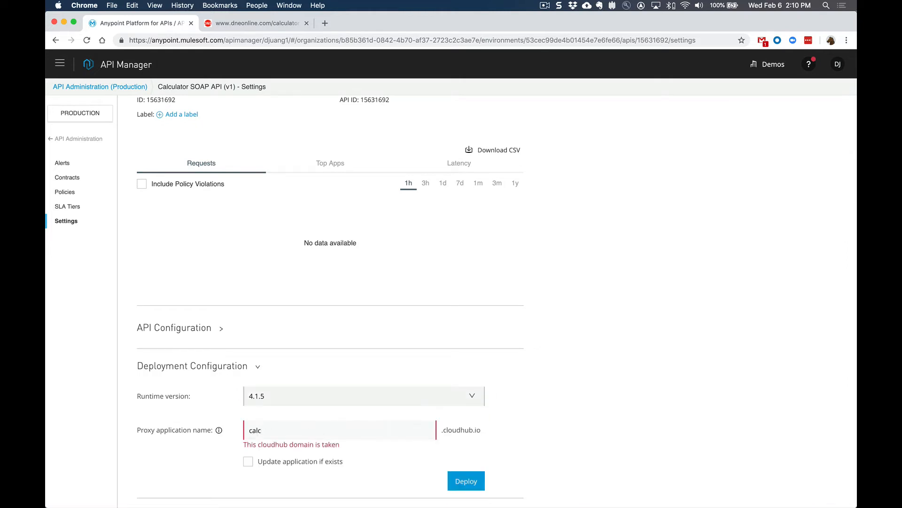
type("ua")
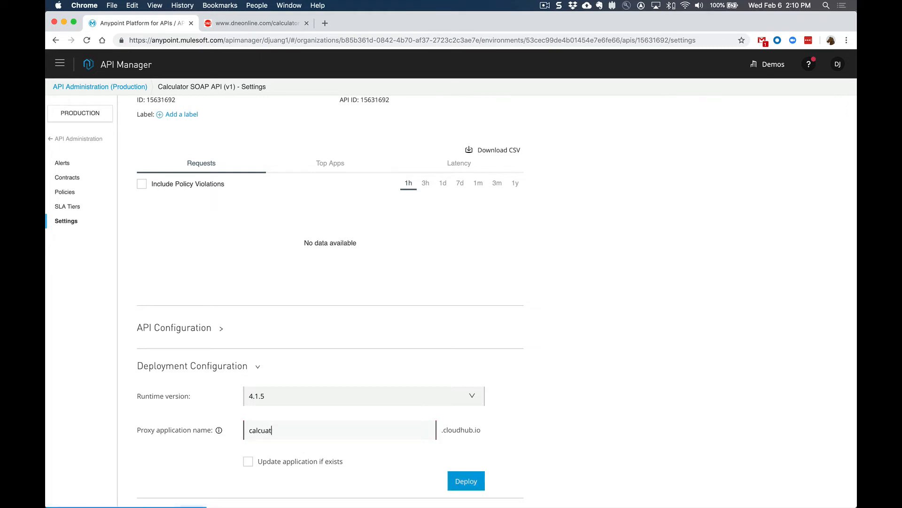
key("BackSpace")
type("lator-soap")
left_click(466, 480)
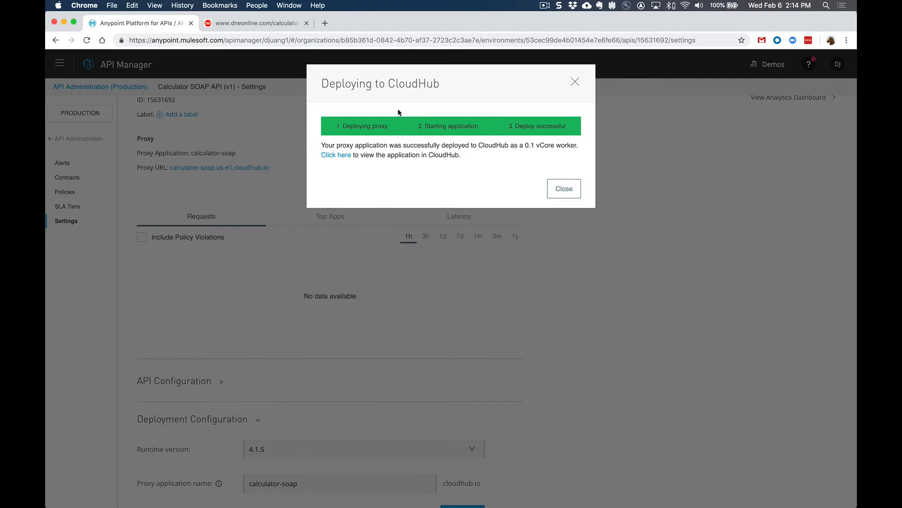
left_click(566, 193)
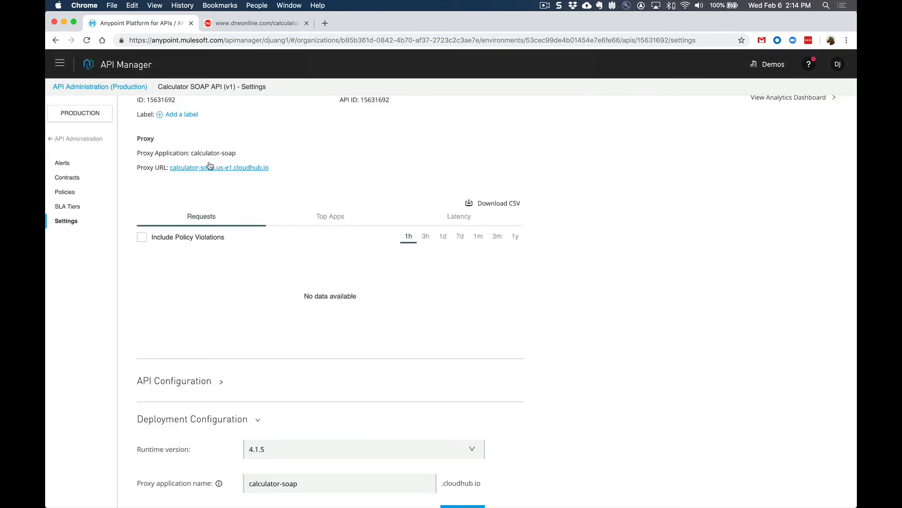
Open the proxy URL in a new browser tab and load its WSDL by appending ?wsdl to the address
scroll(216, 202, "up", 2)
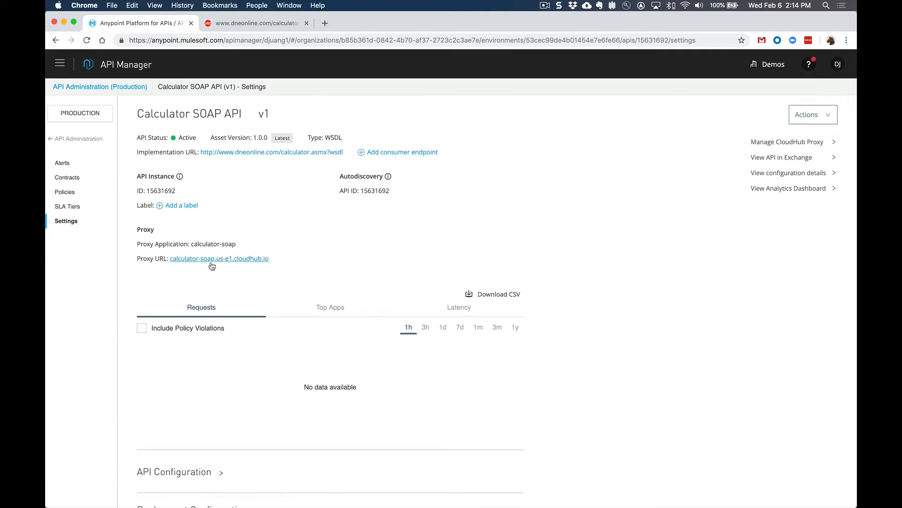
right_click(234, 259)
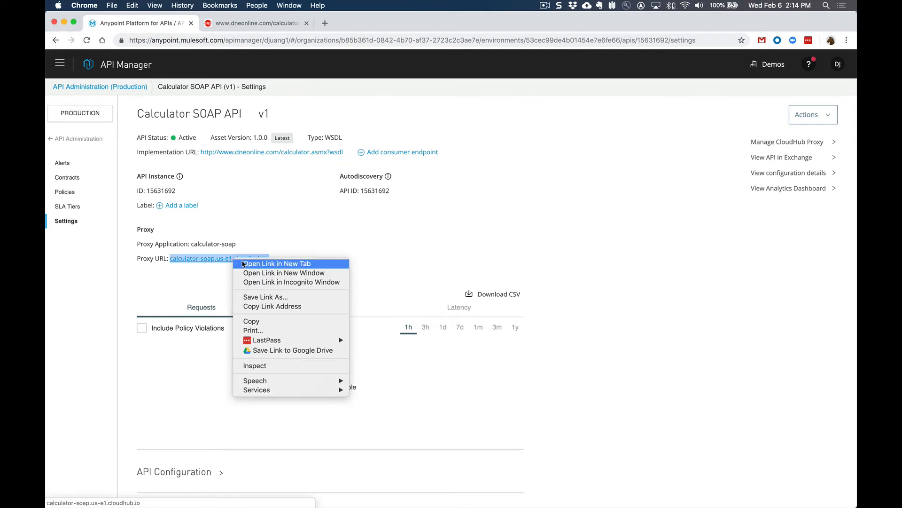
left_click(244, 264)
left_click(277, 23)
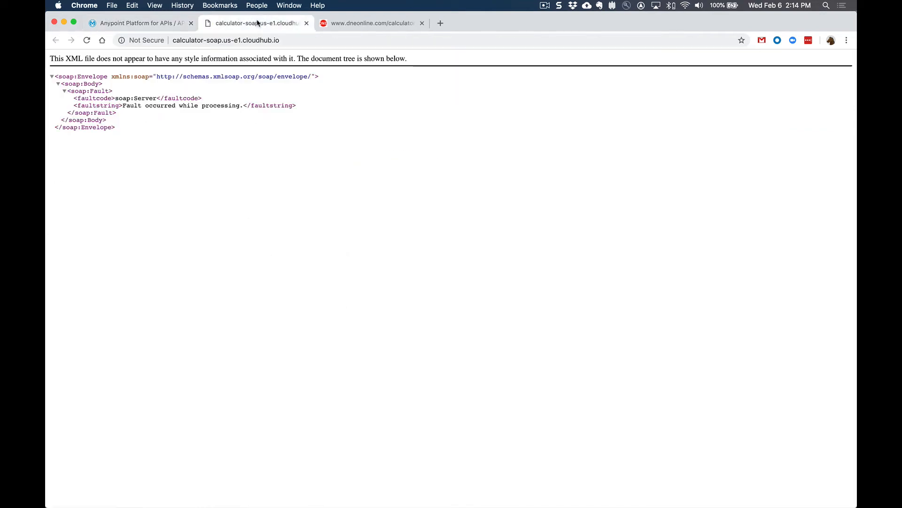
left_click(289, 38)
left_click(292, 38)
type("?wsdl")
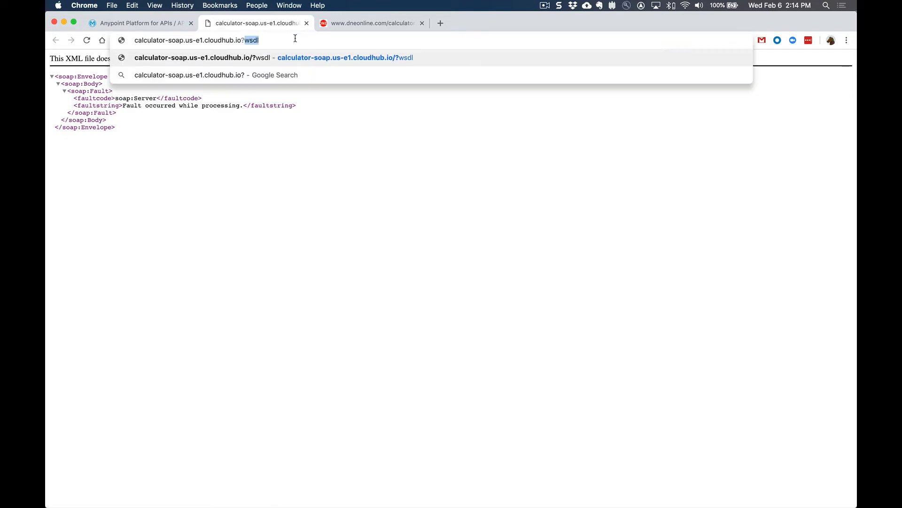
key("Return")
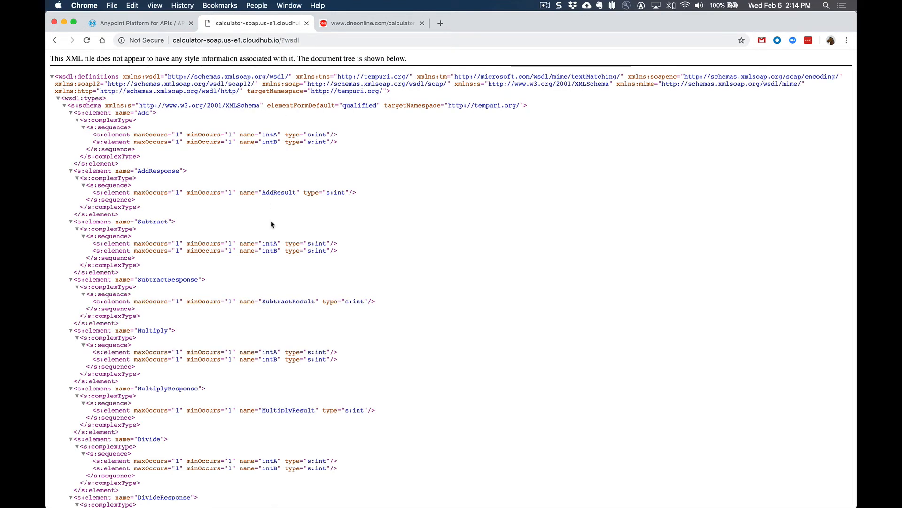
Copy the proxy's WSDL address, switch to SoapUI and create a SOAP project named Calc with it as the initial WSDL
left_click(315, 41)
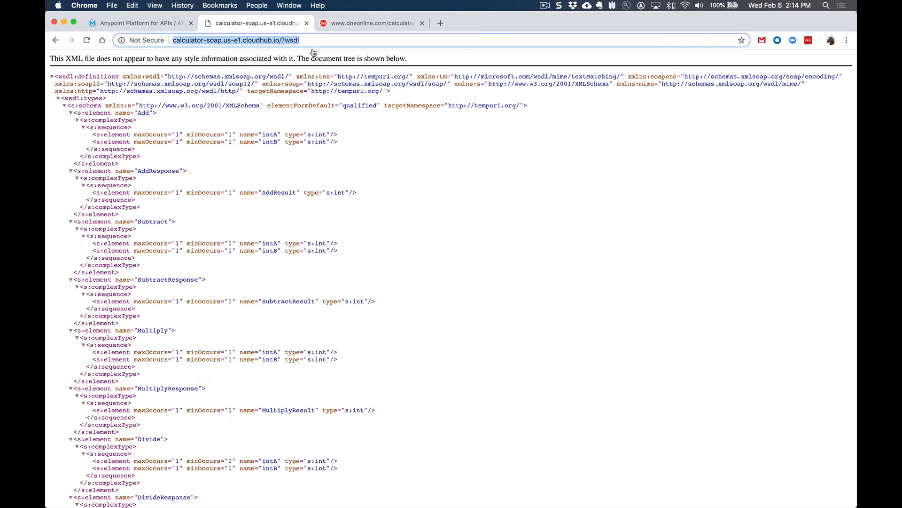
key("super+Tab")
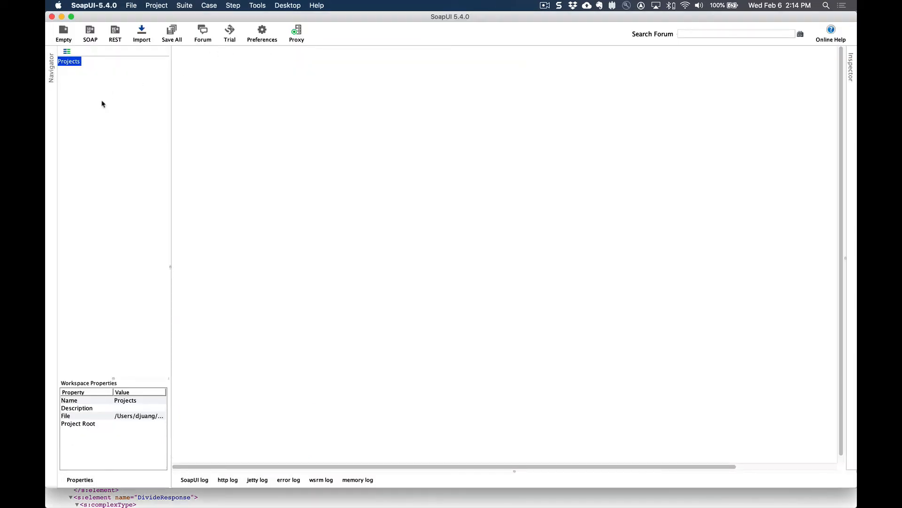
left_click(92, 33)
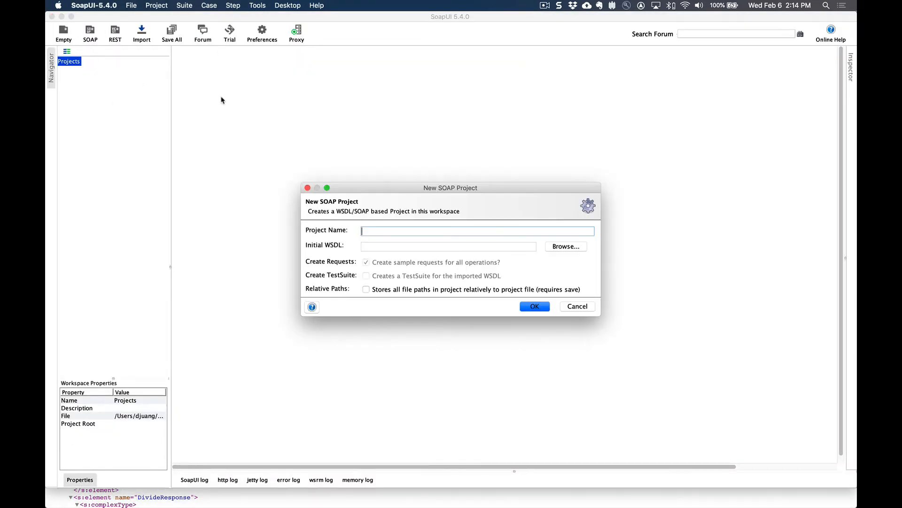
type("Calc")
key("Tab")
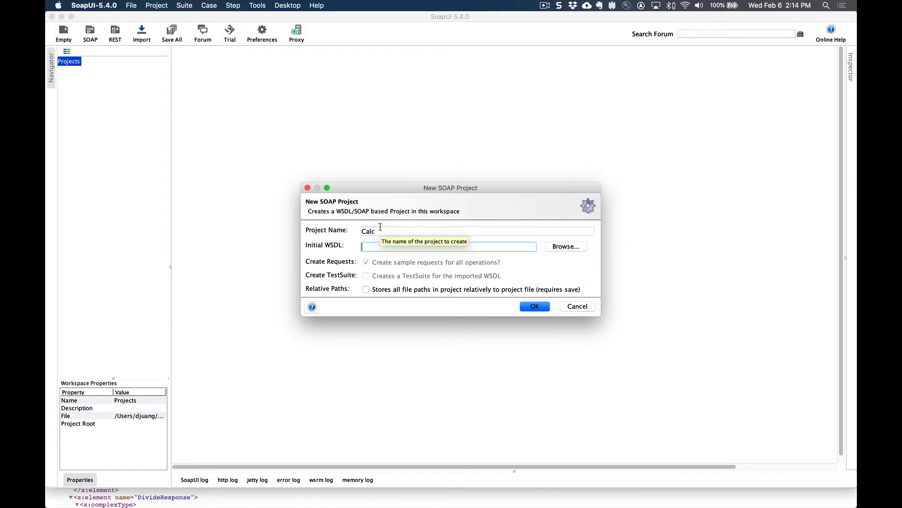
key("super+v")
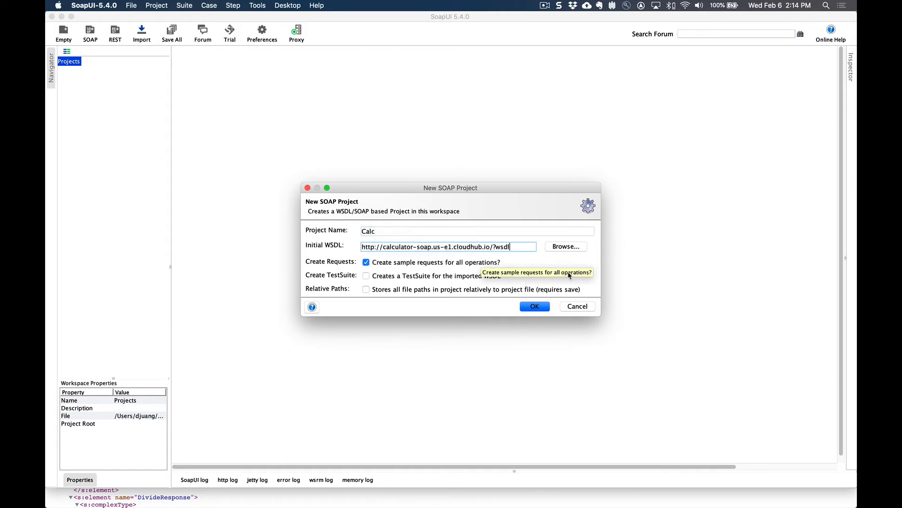
left_click(536, 306)
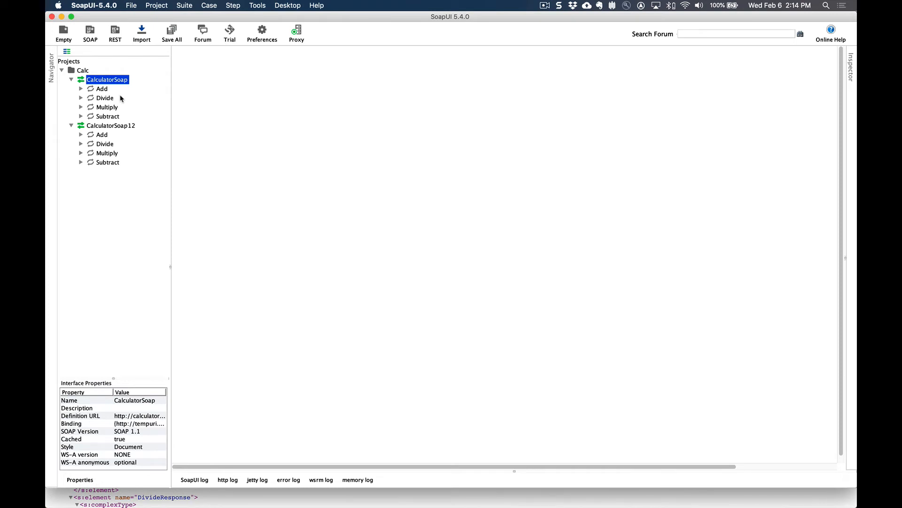
Open the sample request of CalculatorSoap's Add operation, set intA to 232 and intB to 4, and send the request
left_click(81, 89)
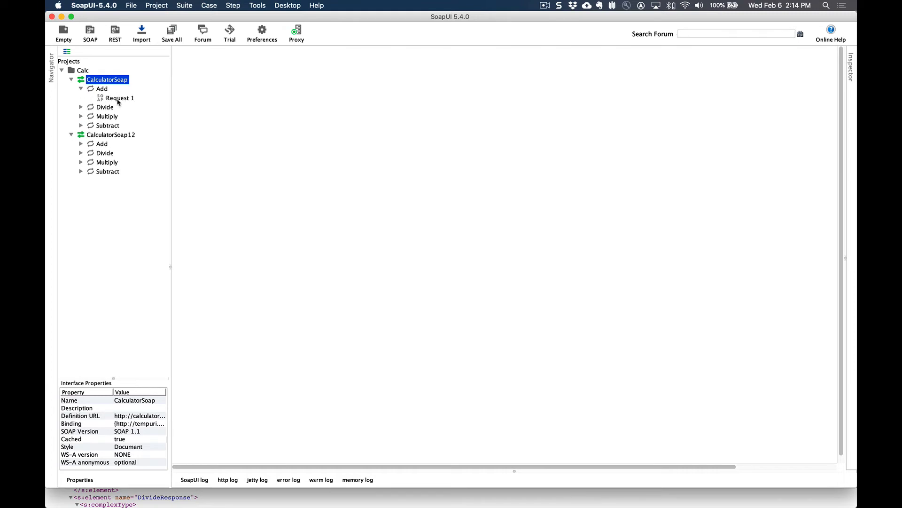
double_click(118, 100)
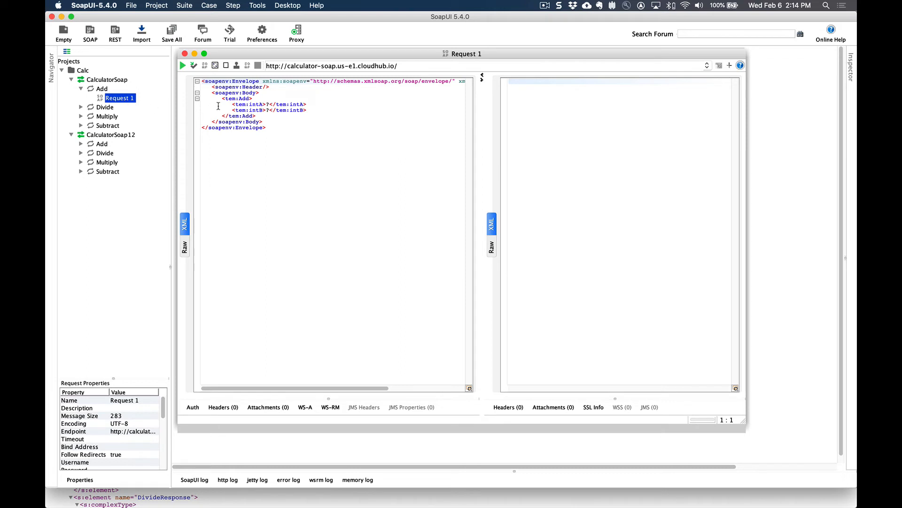
left_click(270, 105)
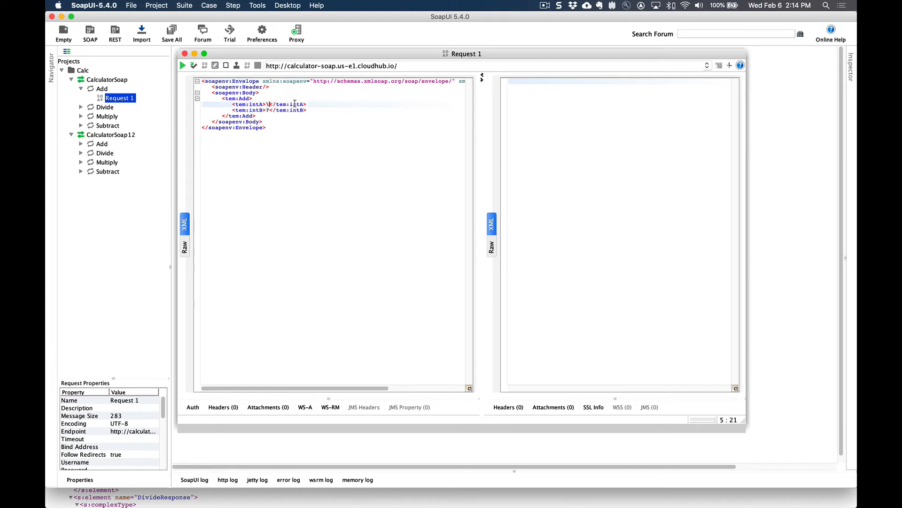
key("BackSpace")
type("232")
left_click(269, 110)
key("BackSpace")
type("4")
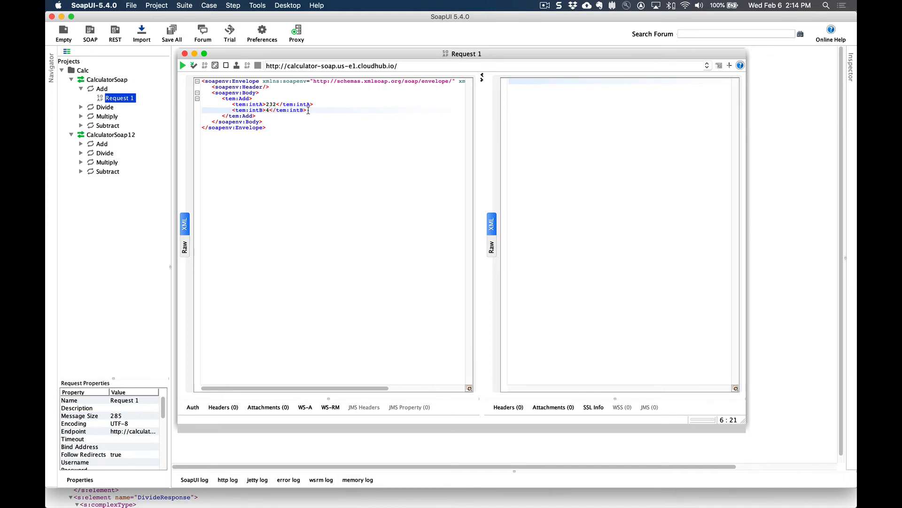
left_click(184, 66)
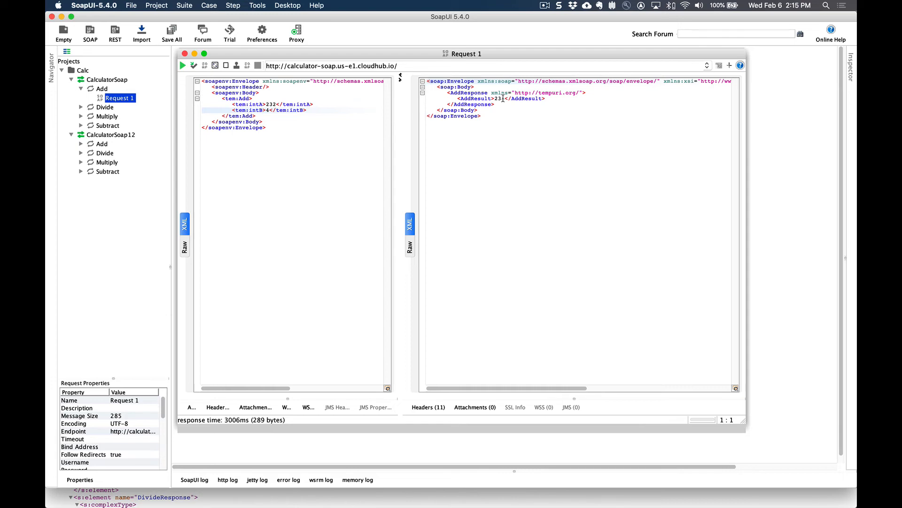
Return to API Manager in Chrome and choose Rate limiting version 1.2.2 as a new policy to configure for the Calculator SOAP API
key("super+Tab")
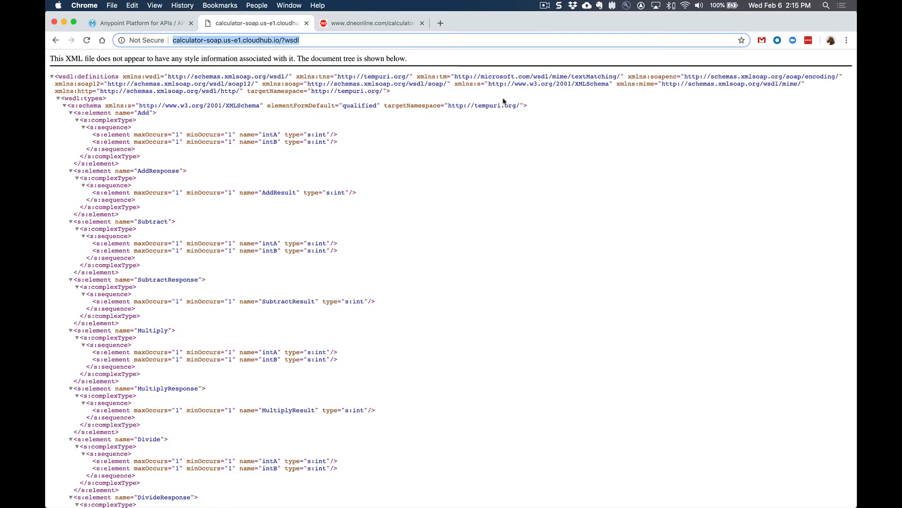
left_click(158, 24)
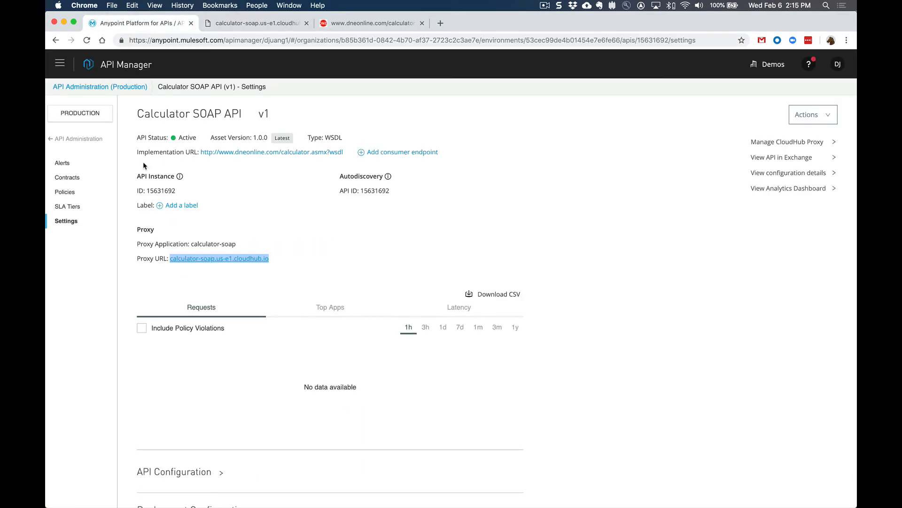
left_click(70, 193)
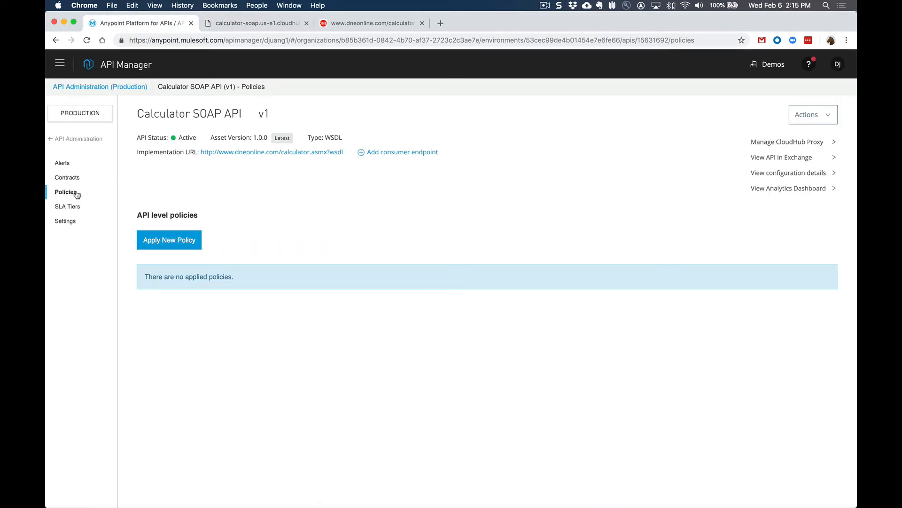
left_click(181, 246)
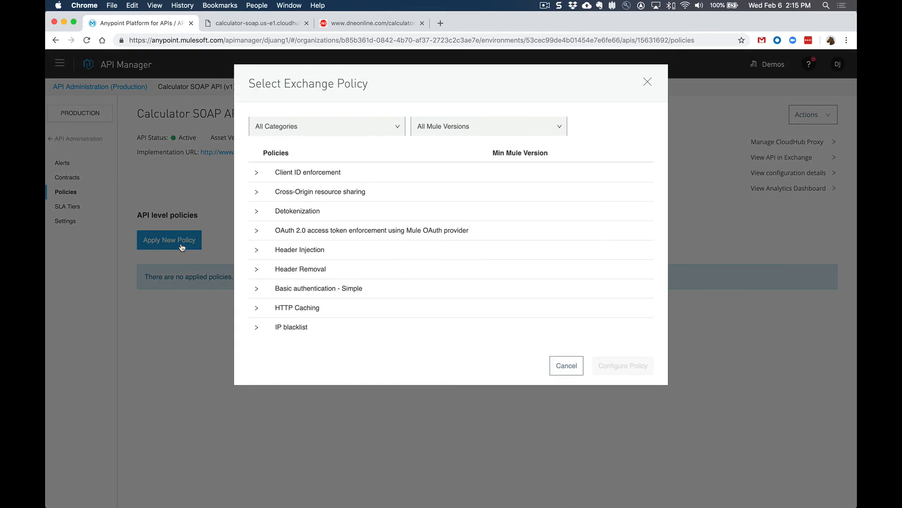
scroll(265, 257, "down", 10)
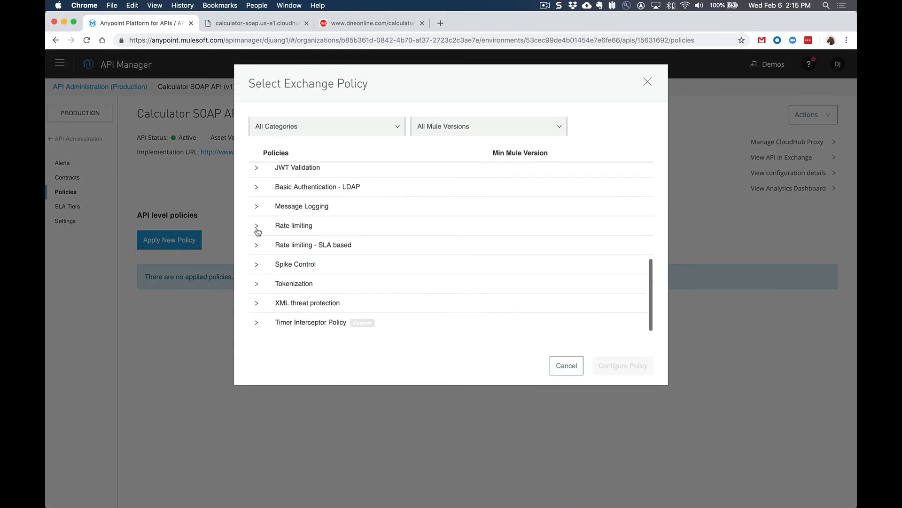
left_click(257, 226)
left_click(293, 248)
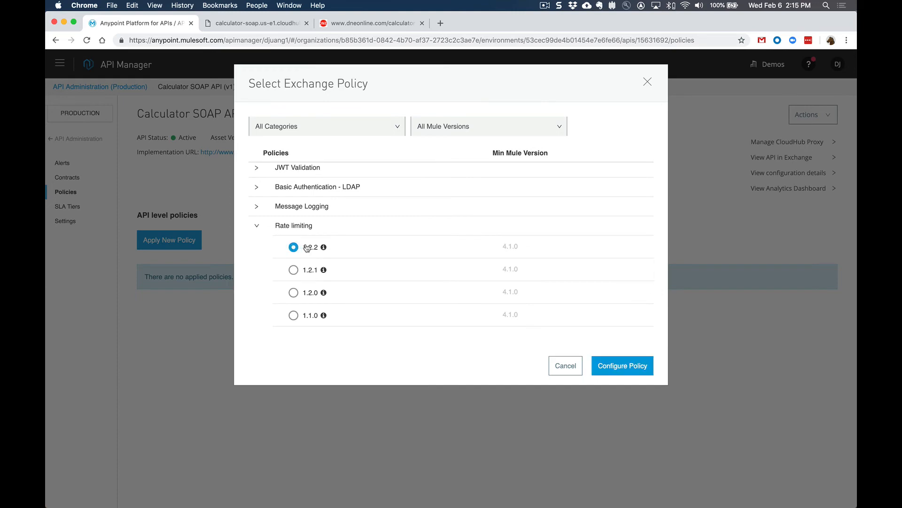
left_click(631, 370)
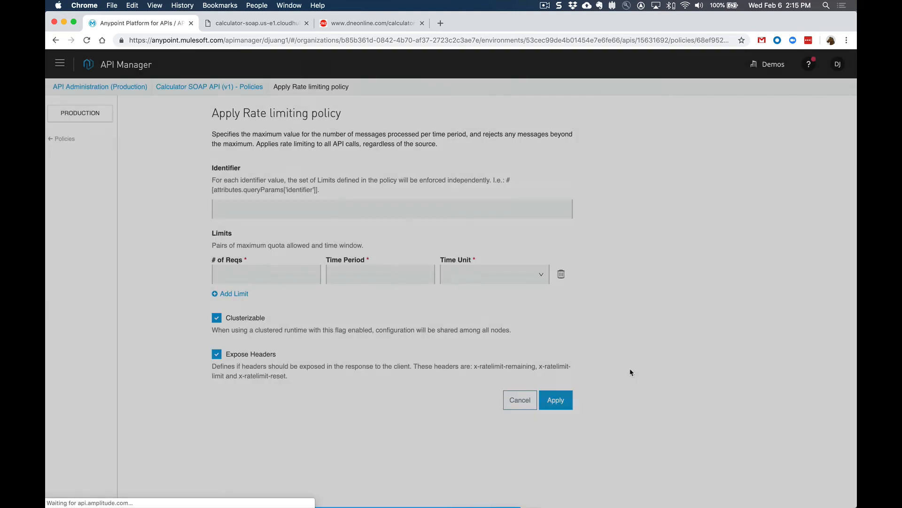
Set the rate limit to 3 requests with a time period of 1, pick the time unit, apply the policy and expand its entry
left_click(259, 272)
type("3")
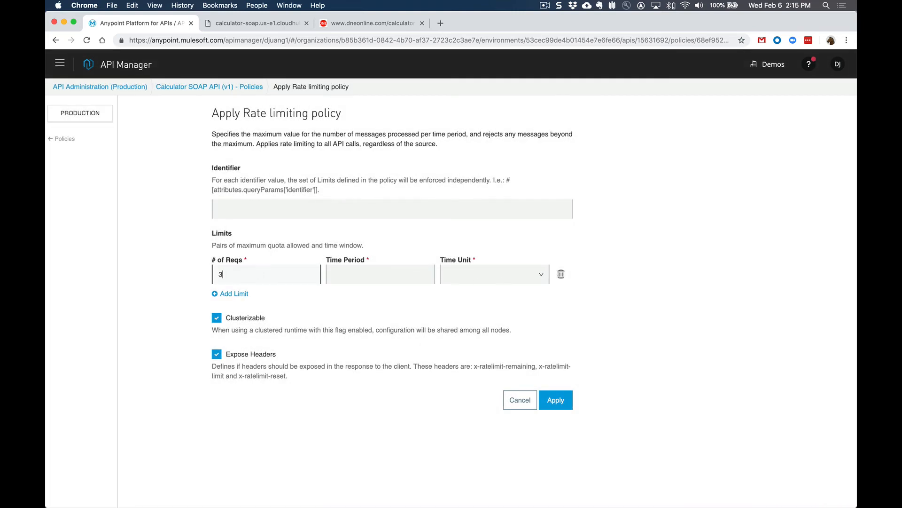
left_click(379, 276)
type("1")
left_click(491, 277)
left_click(479, 330)
left_click(563, 402)
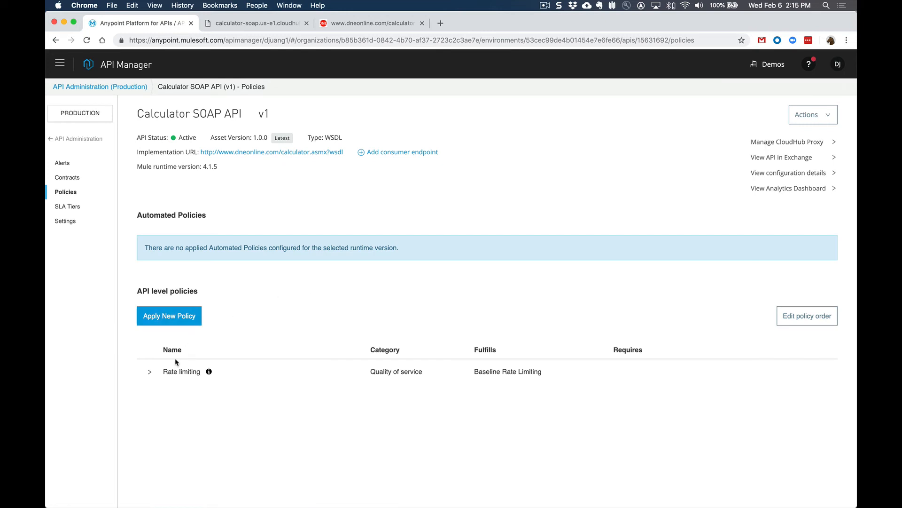
left_click(150, 373)
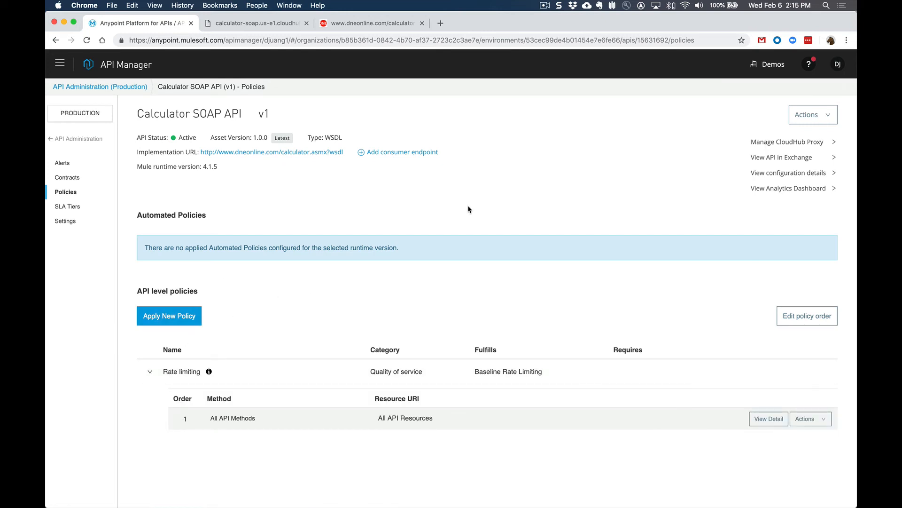
From the API's settings, open its CloudHub proxy application in Runtime Manager and examine the application logs
left_click(72, 222)
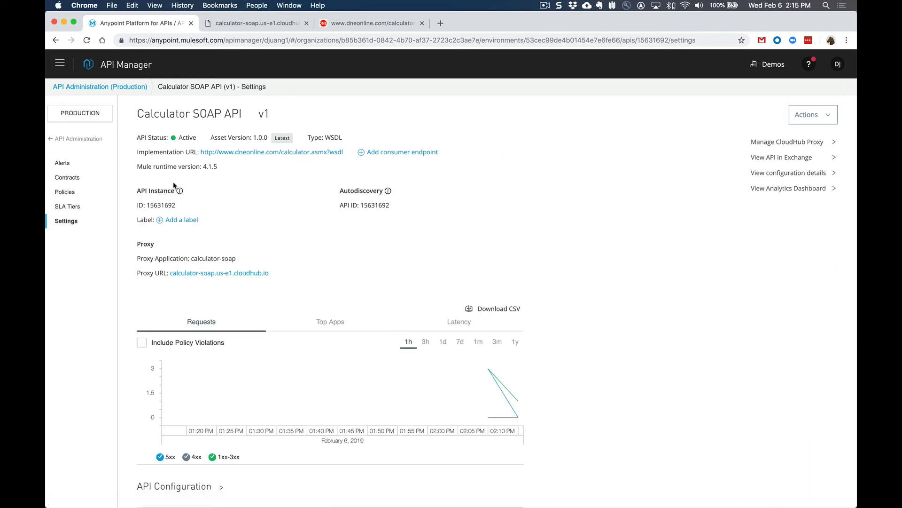
left_click(806, 143)
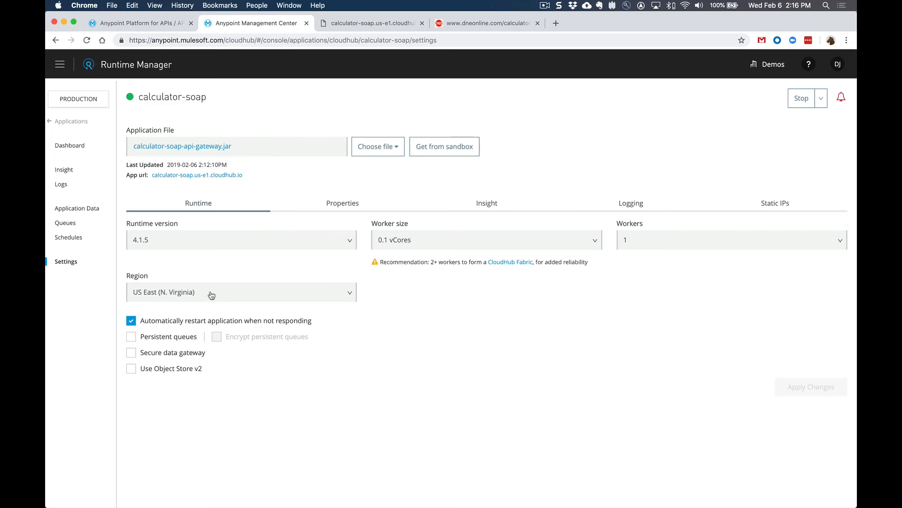
left_click(63, 185)
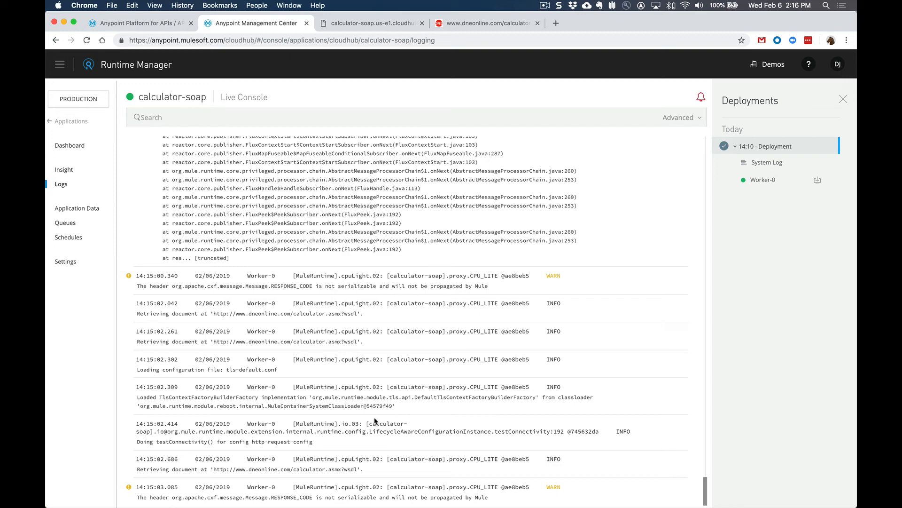
scroll(374, 420, "up", 3)
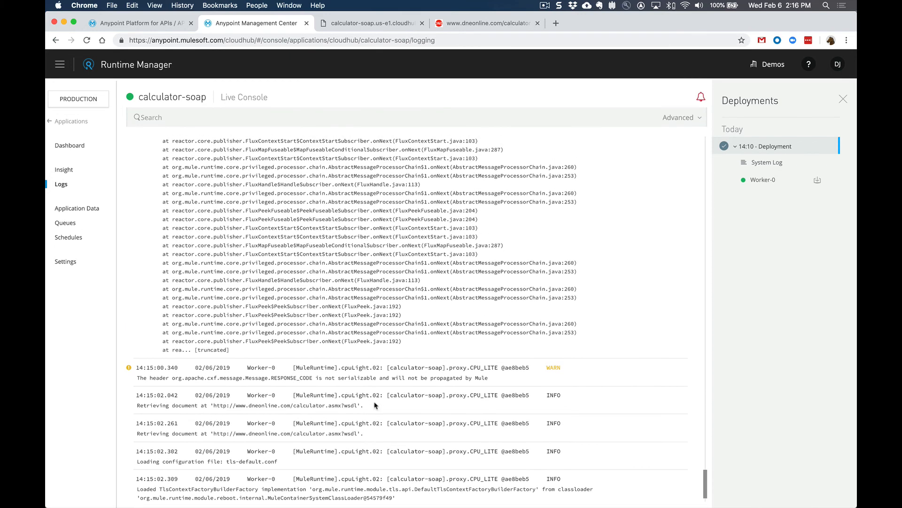
Reload the proxy's WSDL page repeatedly to test the rate limit, and locate the applied rate-limiting policy entry in the calculator-soap logs
left_click(372, 23)
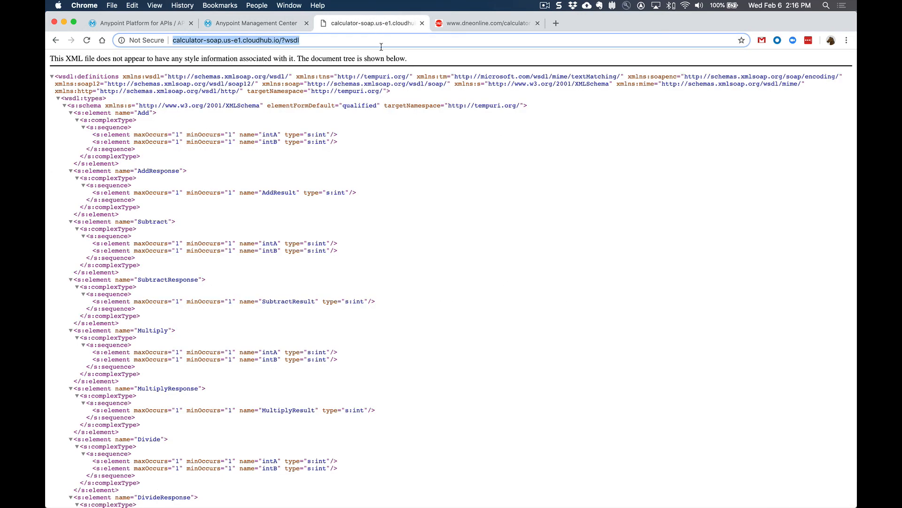
key("Return")
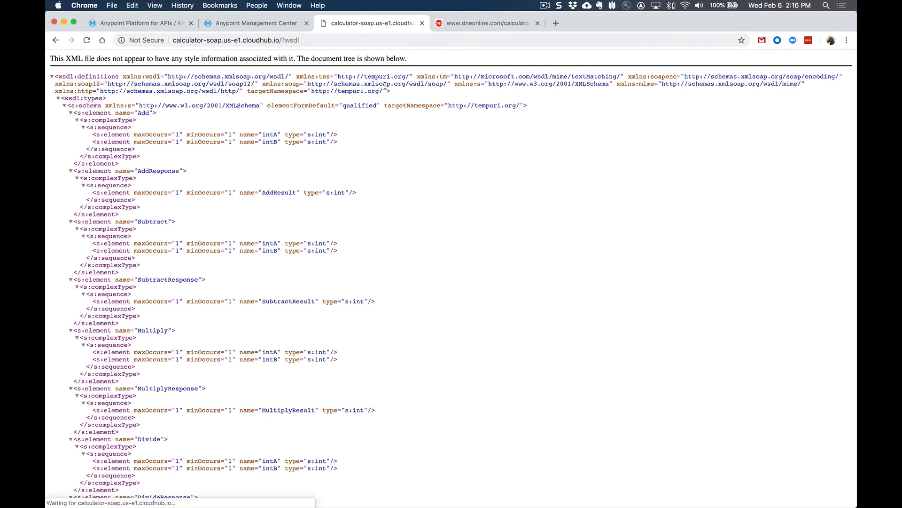
key("super+r")
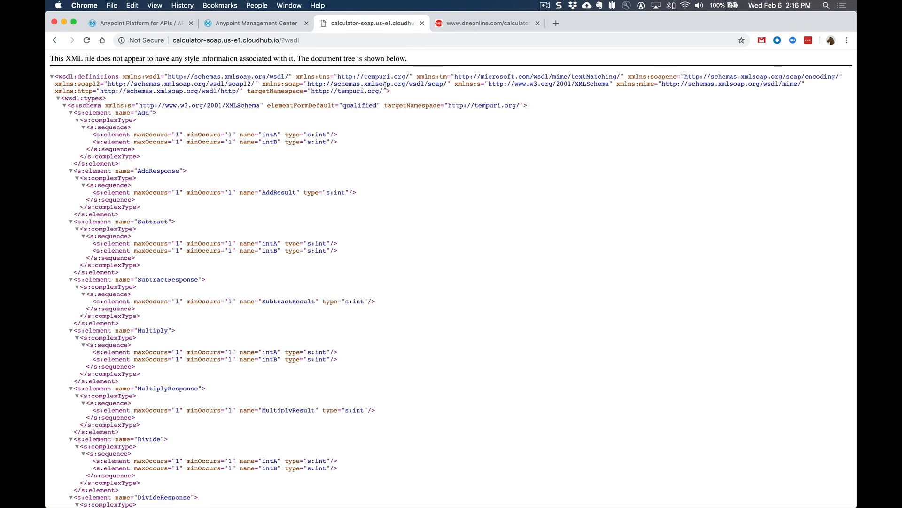
key("super+r")
key("super+r")
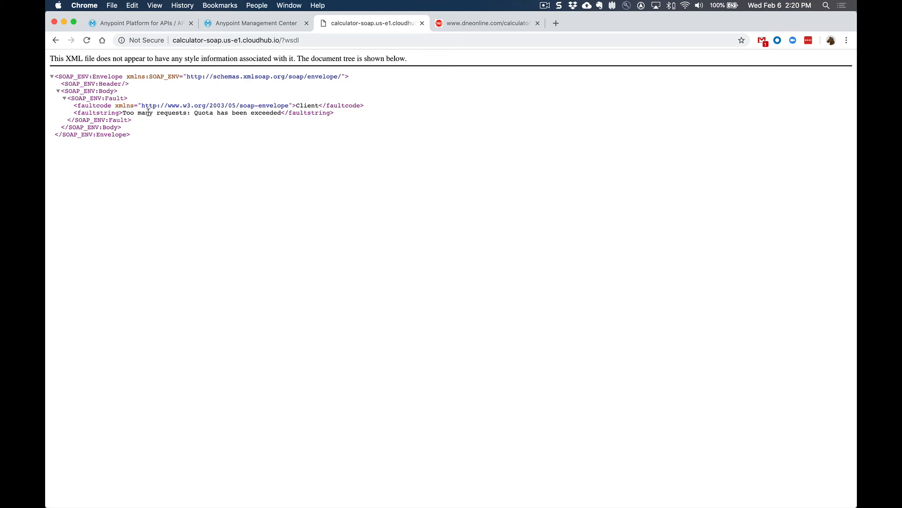
left_click(262, 28)
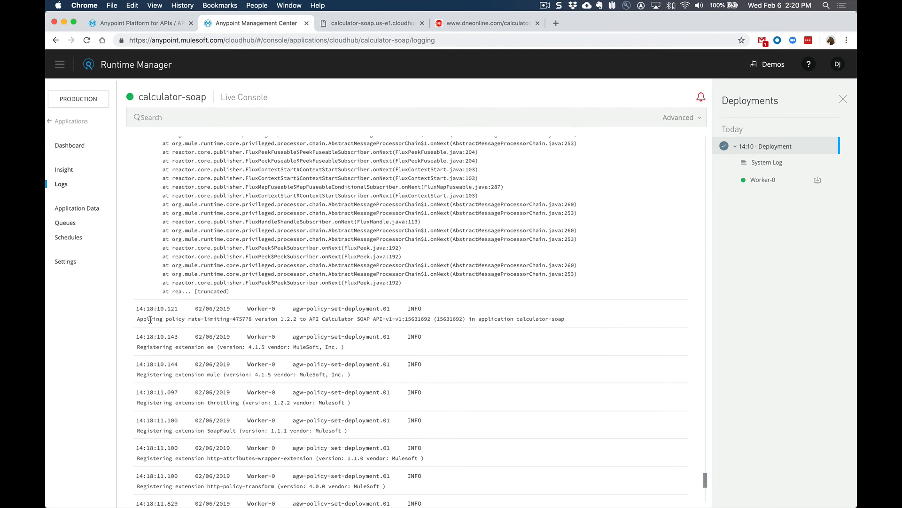
left_click_drag(138, 319, 535, 317)
Switch to SoapUI, resend the Add request three times to test the rate limit, examine the response XML, and return to Runtime Manager in Chrome
key("super+Tab")
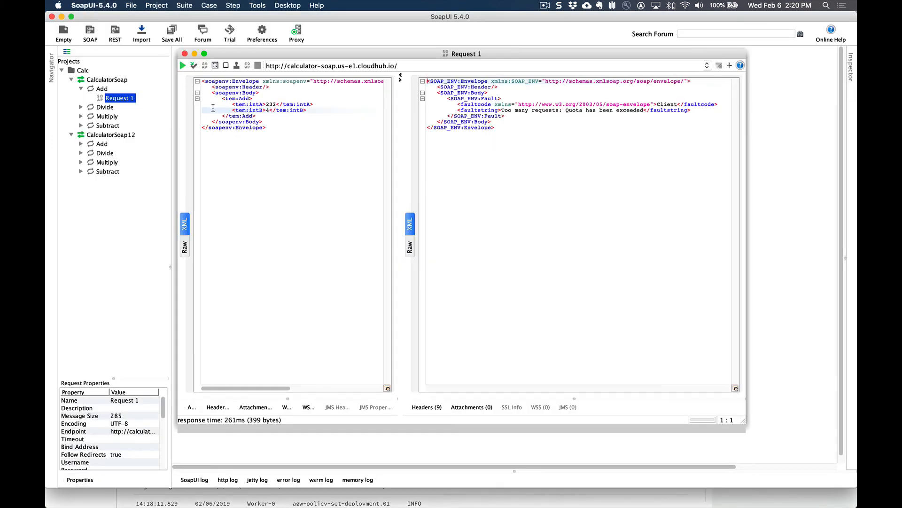
left_click(184, 66)
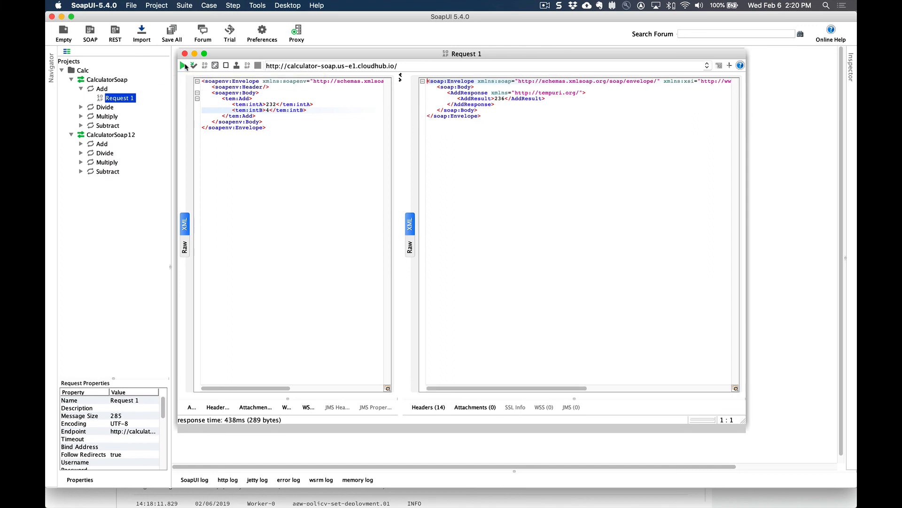
left_click(184, 65)
left_click(184, 66)
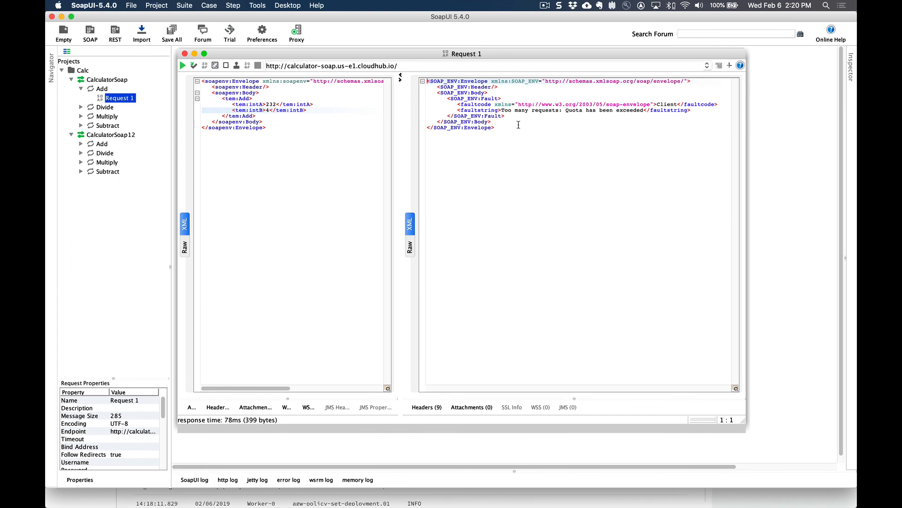
left_click_drag(507, 133, 426, 80)
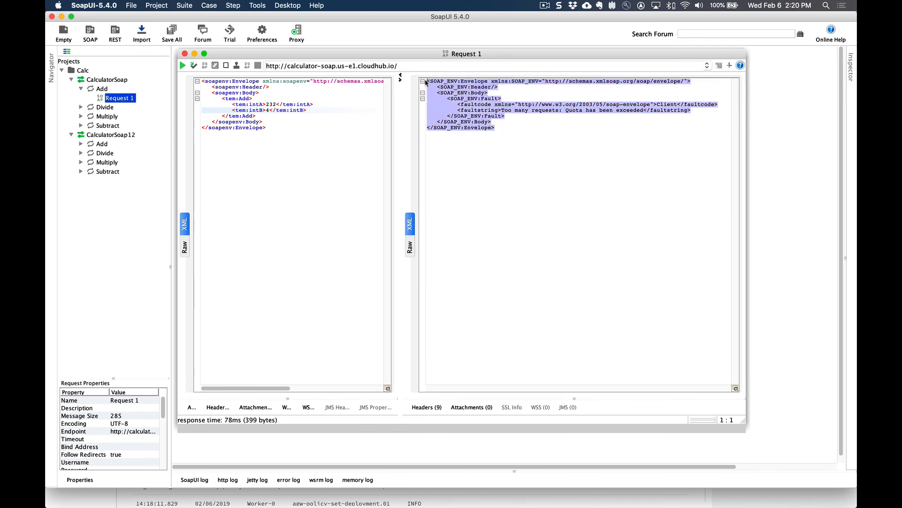
left_click(536, 162)
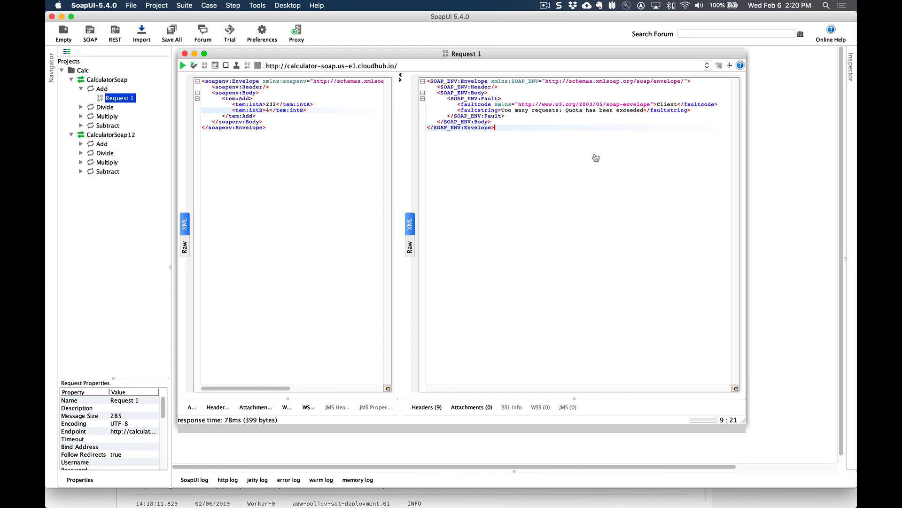
key("super+Tab")
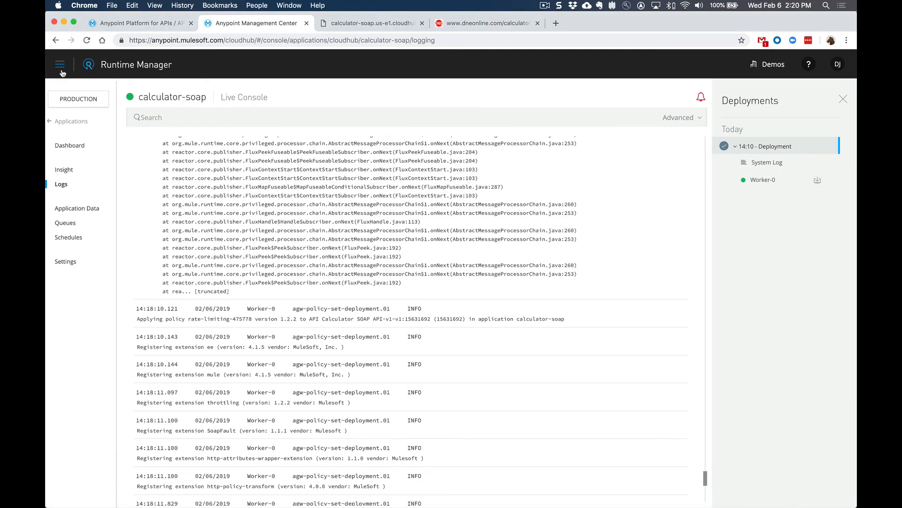